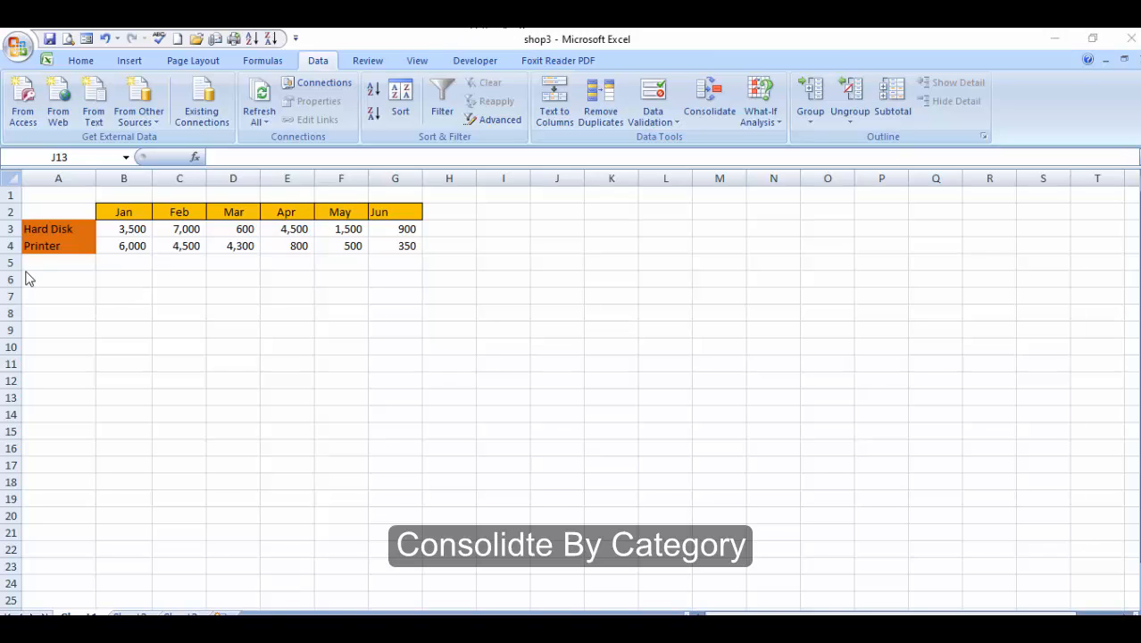
# Examine the product labels, month headings and sales values in the shop3 workbook's table
pyautogui.click(84, 241)
pyautogui.click(64, 231)
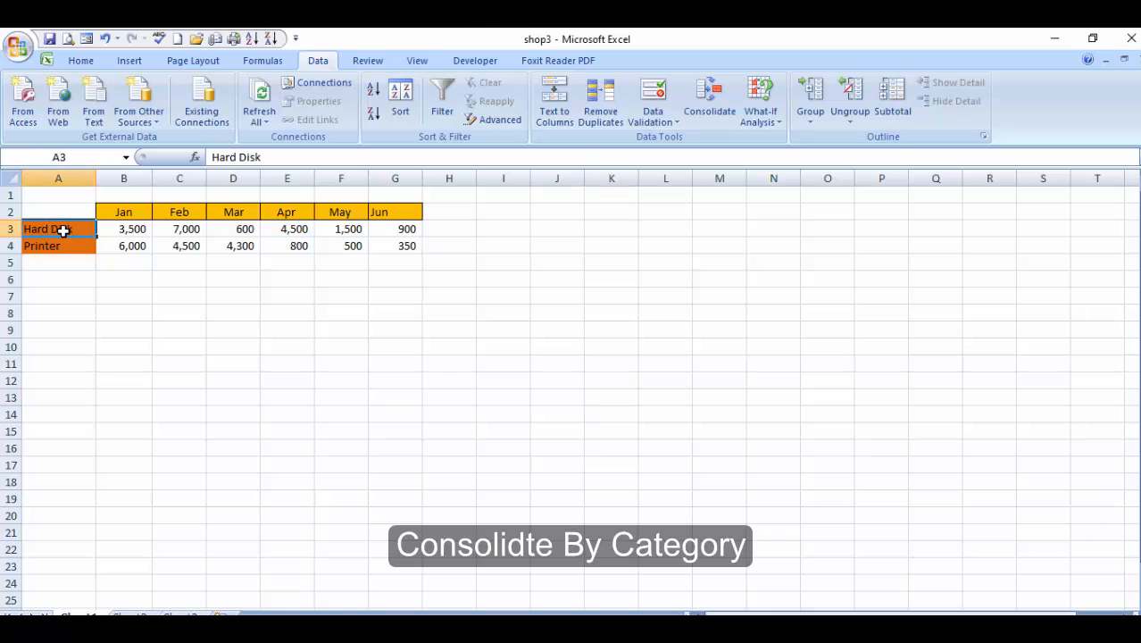
pyautogui.press('Down')
pyautogui.press('Up')
pyautogui.press('Down')
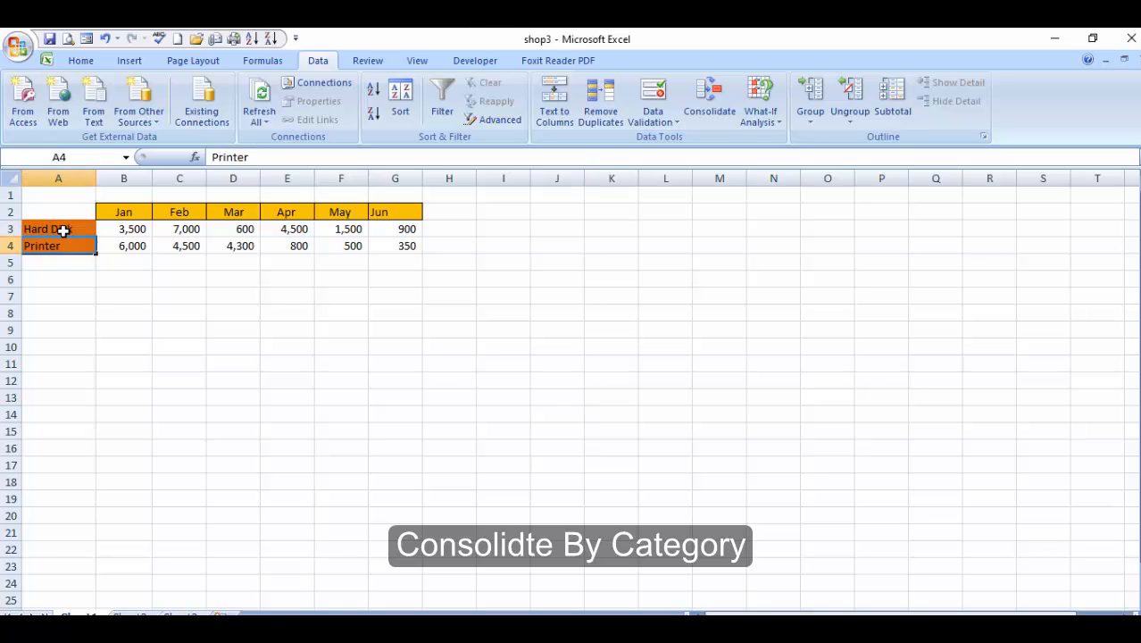
pyautogui.press('Up')
pyautogui.press('Right')
pyautogui.press('Up')
pyautogui.press('Right')
pyautogui.press('Right')
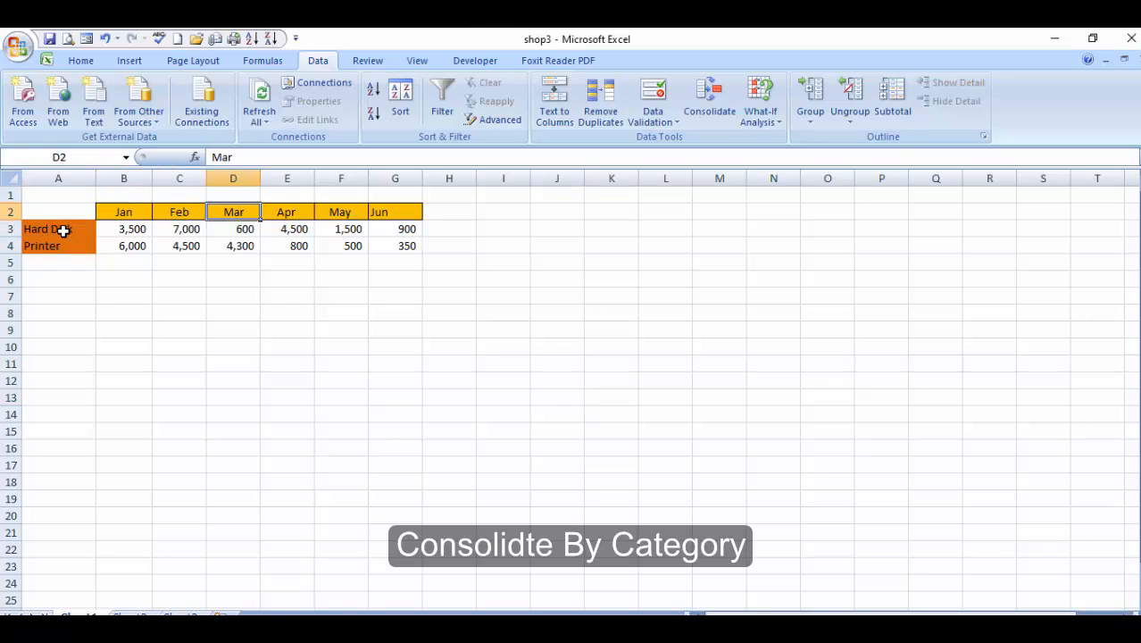
pyautogui.press('Down')
pyautogui.press('Left')
pyautogui.press('Left')
pyautogui.press('Down')
pyautogui.press('Right')
pyautogui.press('Right')
pyautogui.press('Right')
pyautogui.press('Right')
pyautogui.press('Right')
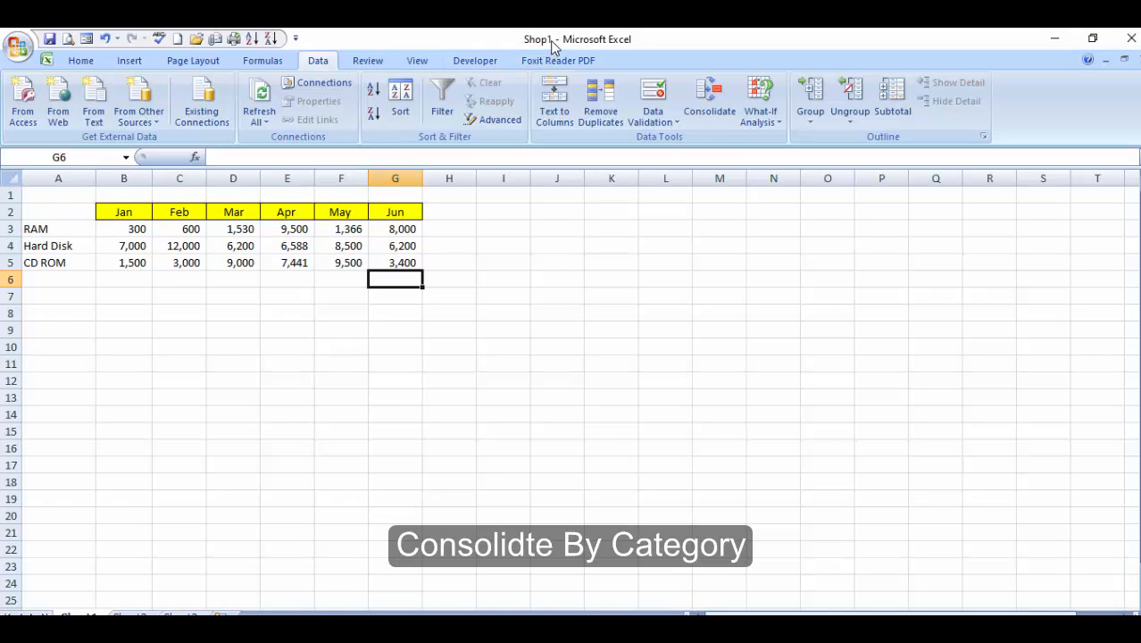
# Examine the products, the Jan to Jun headings and the sales values in the Shop1 workbook's table
pyautogui.click(161, 257)
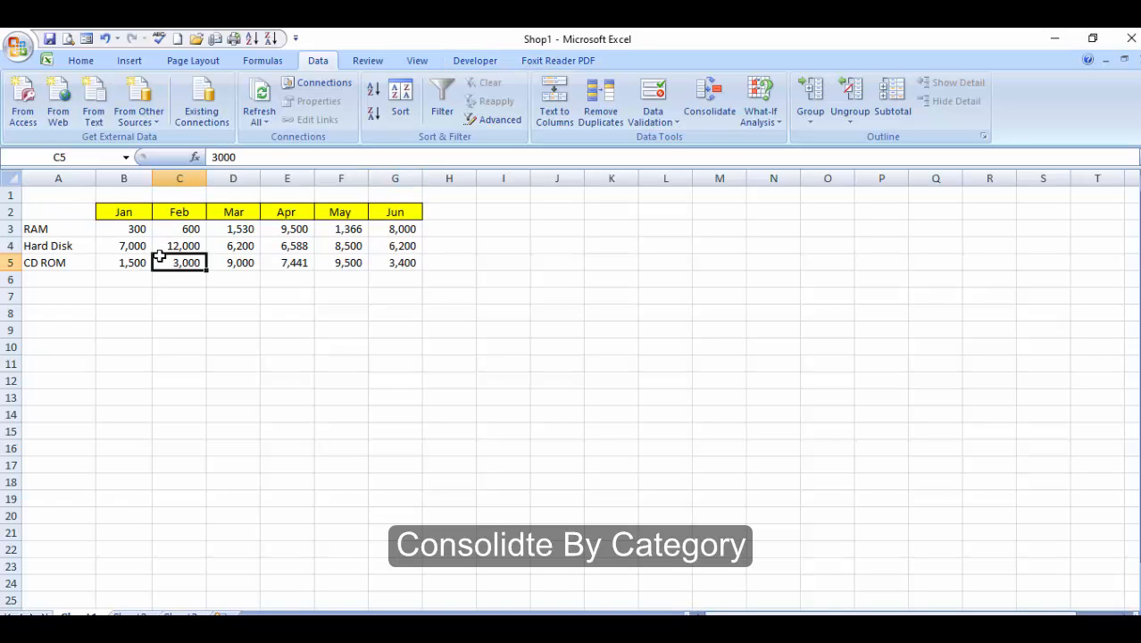
pyautogui.click(43, 230)
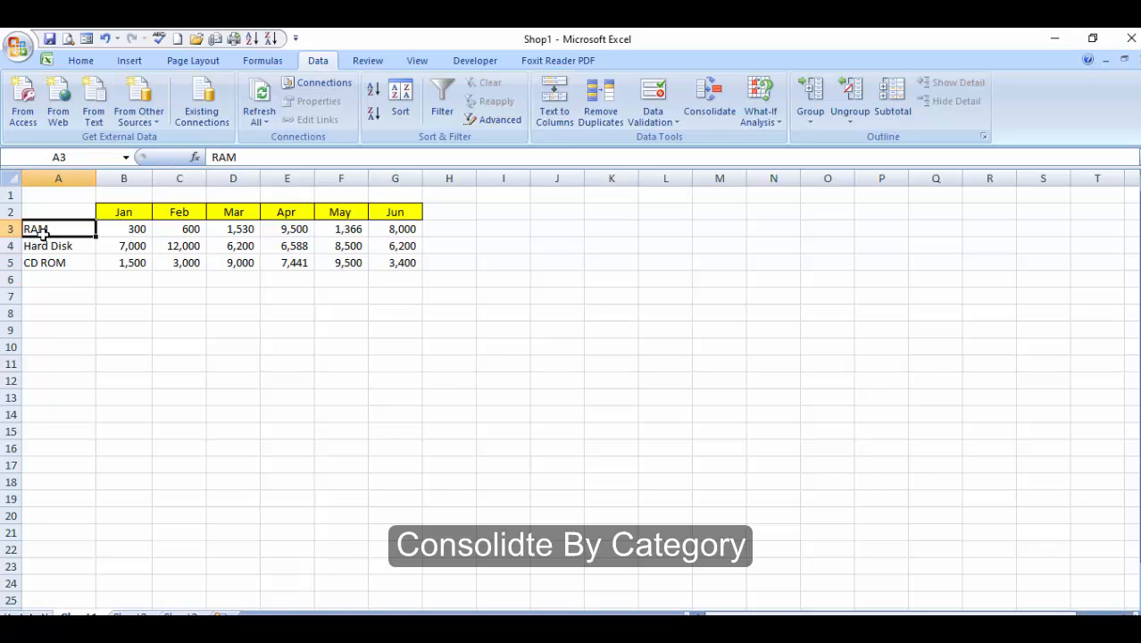
pyautogui.press('Down')
pyautogui.press('Down')
pyautogui.press('Up')
pyautogui.press('Up')
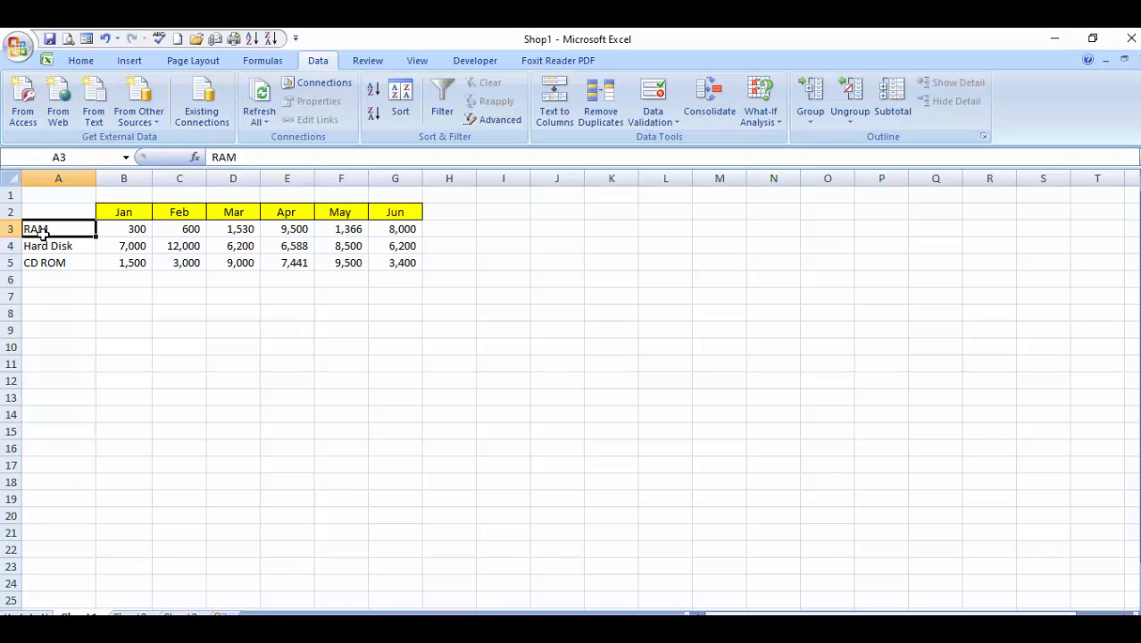
pyautogui.press('Right')
pyautogui.press('Up')
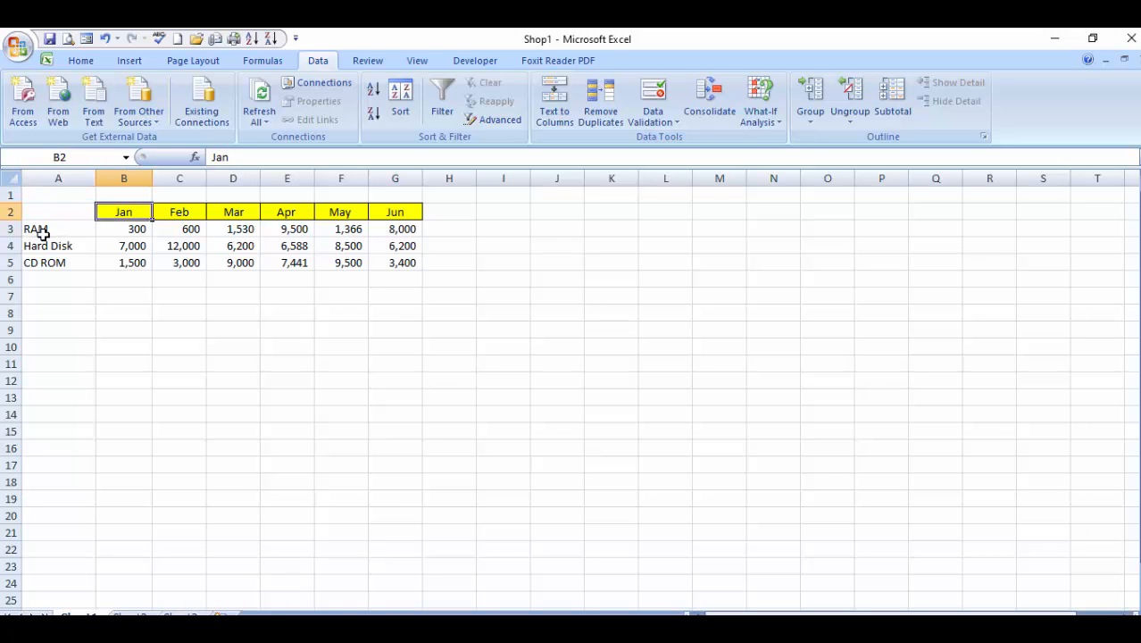
pyautogui.press('Right')
pyautogui.press('Right')
pyautogui.press('Right')
pyautogui.press('Right')
pyautogui.press('Right')
pyautogui.press('Down')
pyautogui.press('Down')
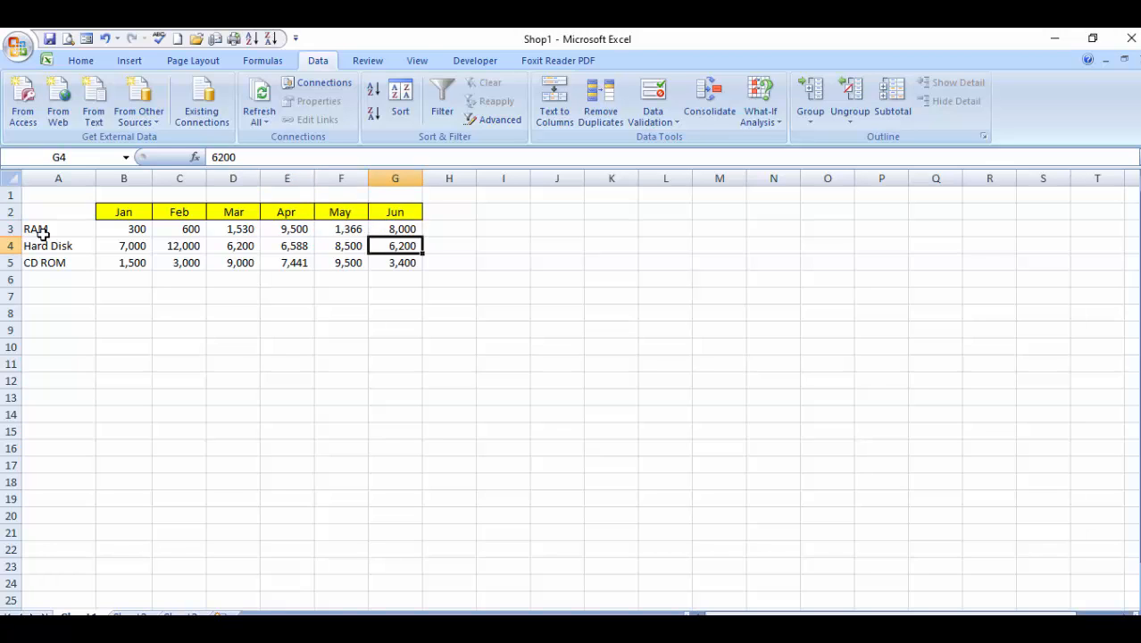
pyautogui.press('Left')
pyautogui.press('Left')
pyautogui.press('Left')
pyautogui.press('Left')
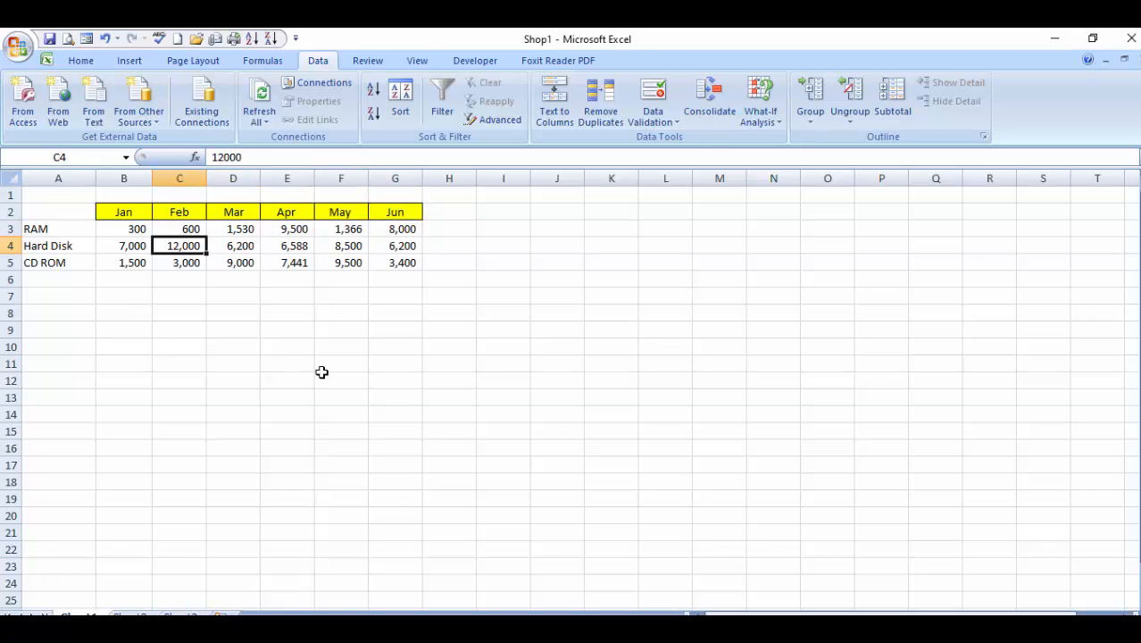
pyautogui.press('Left')
pyautogui.press('Left')
pyautogui.press('Up')
pyautogui.press('Down')
pyautogui.press('Down')
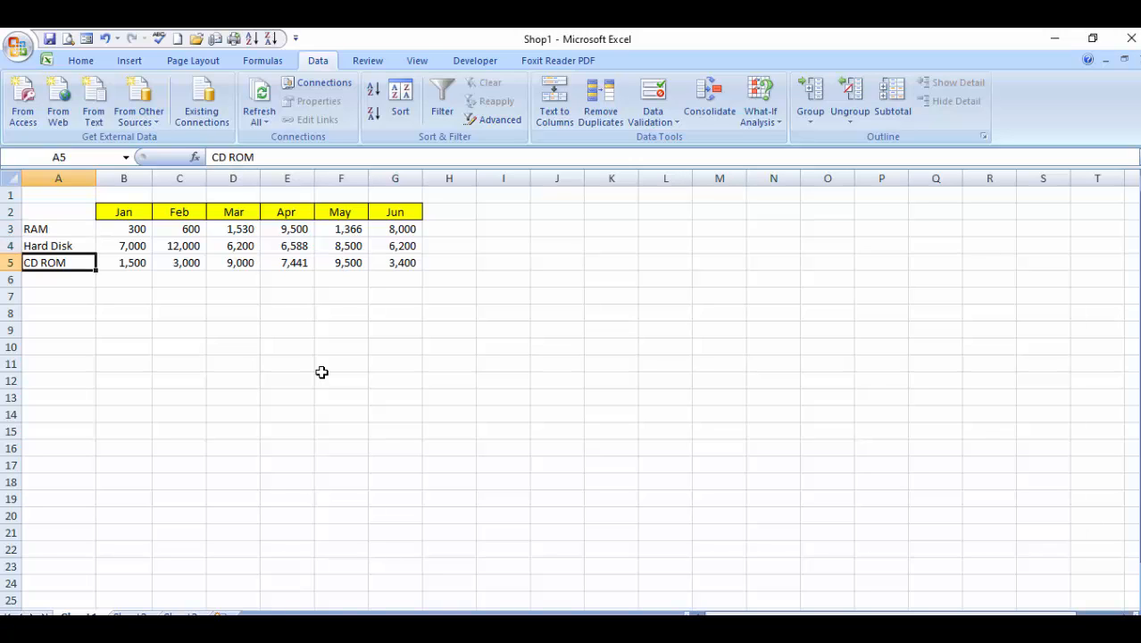
# Switch to the Shop2 workbook and examine its product labels, month headings and sales values
pyautogui.hotkey('ctrl', 'Tab')
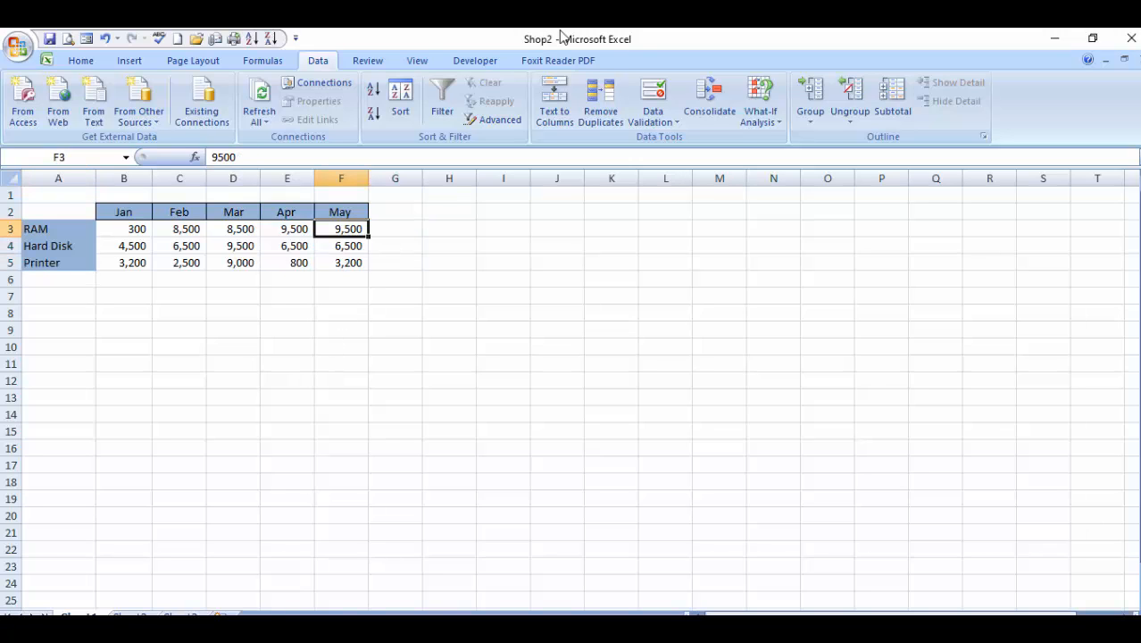
pyautogui.click(161, 308)
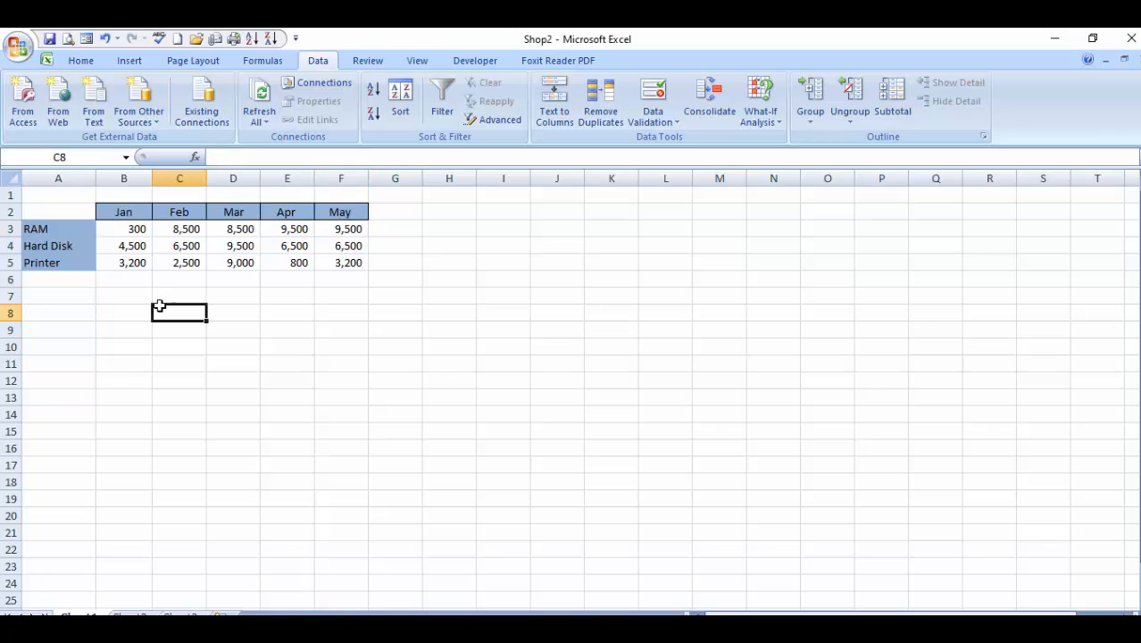
pyautogui.click(46, 232)
pyautogui.press('Return')
pyautogui.press('Return')
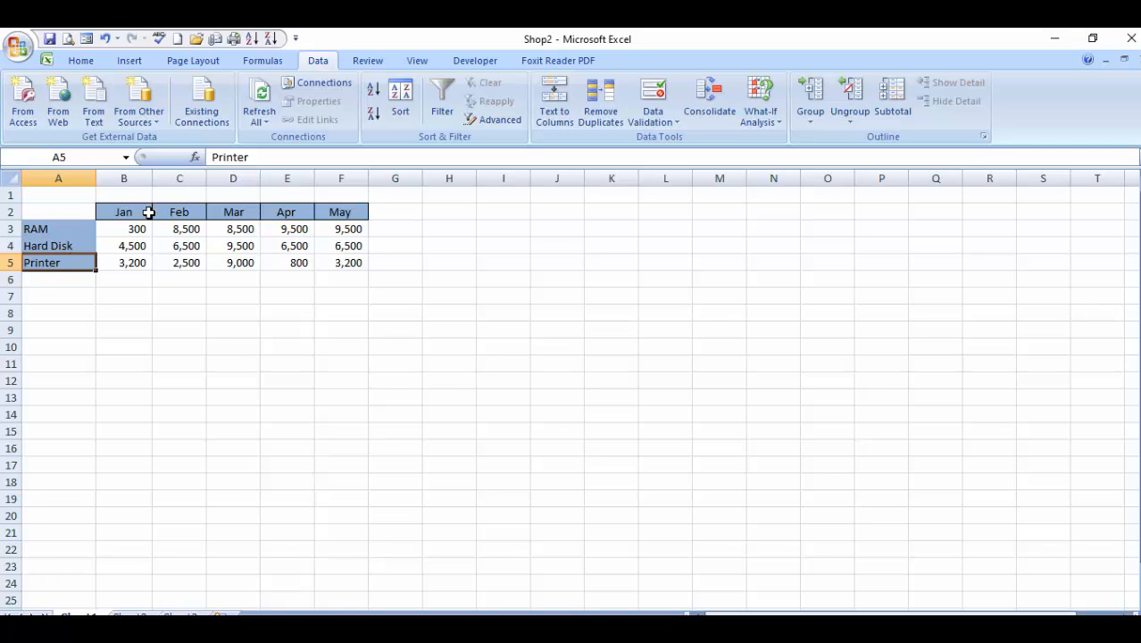
pyautogui.press('Up')
pyautogui.press('Right')
pyautogui.press('Up')
pyautogui.press('Up')
pyautogui.press('Up')
pyautogui.press('Down')
pyautogui.press('Right')
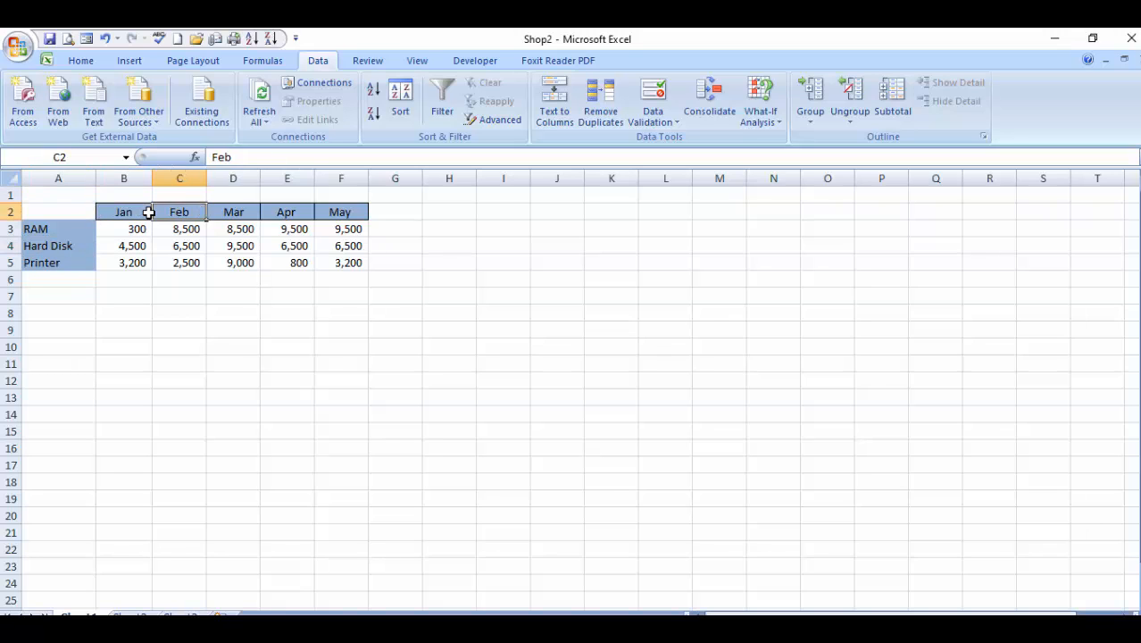
pyautogui.press('Right')
pyautogui.press('Right')
pyautogui.press('Down')
pyautogui.press('Down')
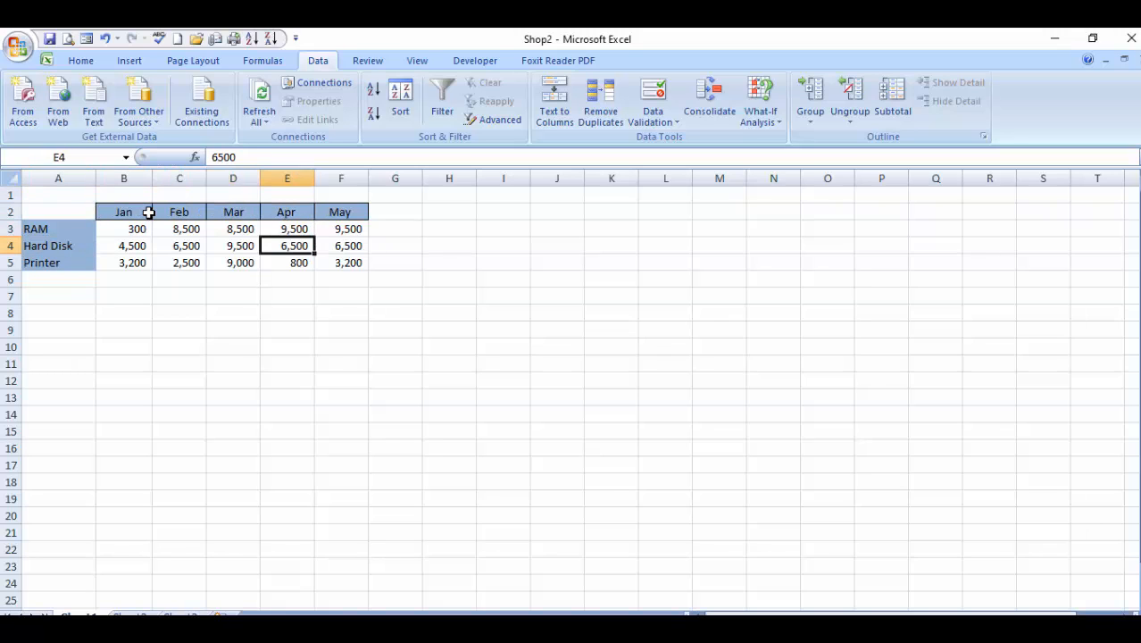
pyautogui.press('Down')
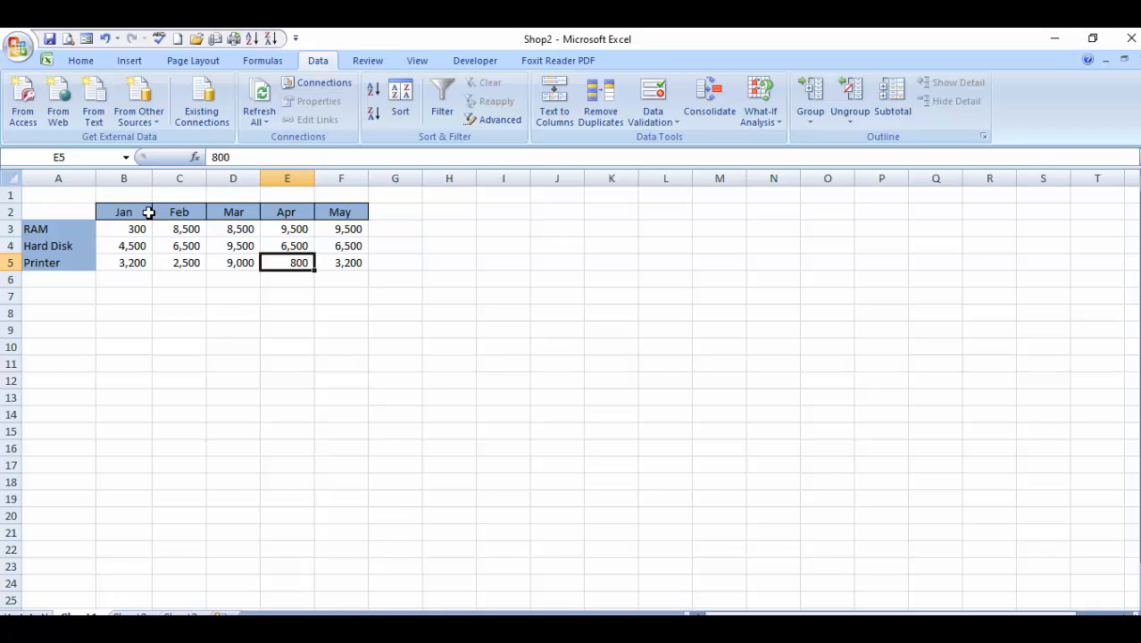
pyautogui.press('Left')
pyautogui.press('Left')
pyautogui.press('Home')
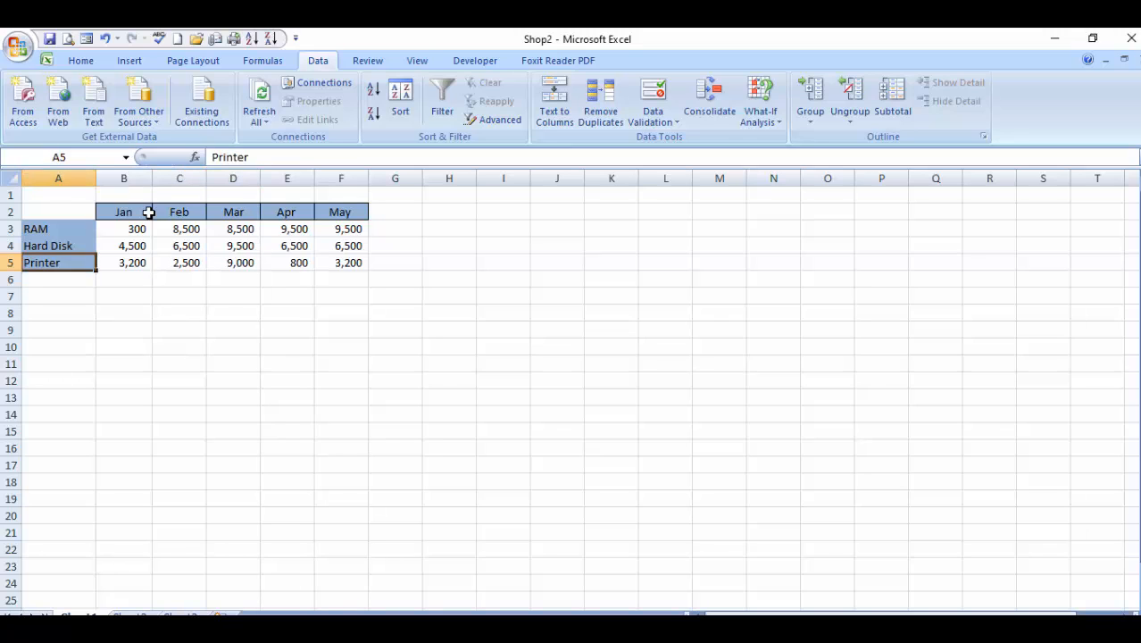
# Compare the product labels in column A of the shop3 workbook with those in the Shop1 workbook
pyautogui.hotkey('ctrl', 'Tab')
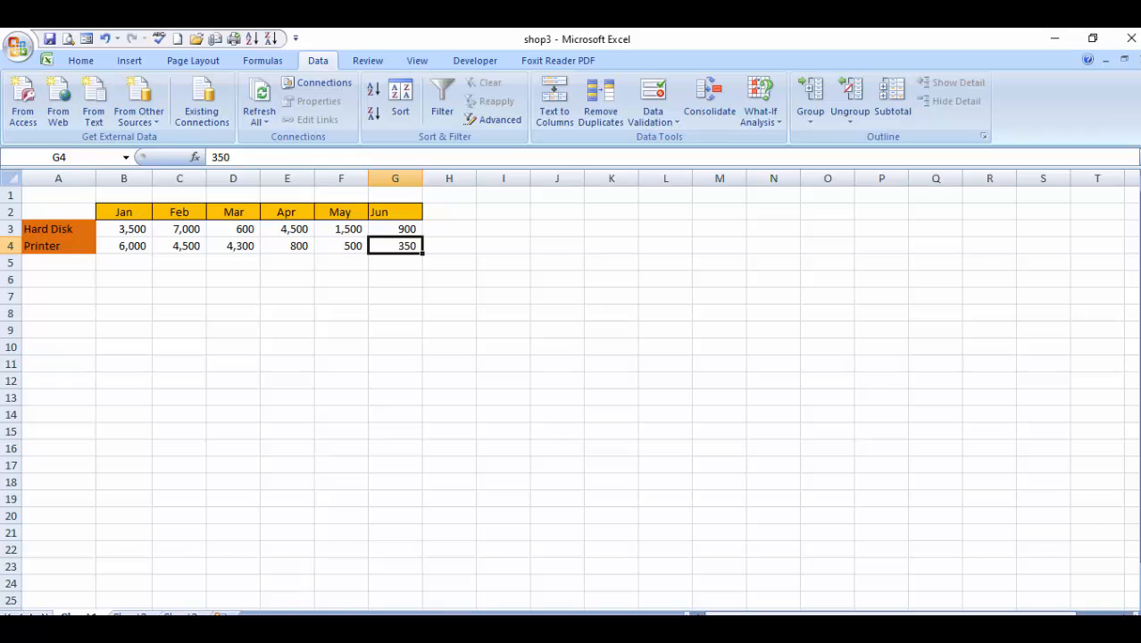
pyautogui.click(54, 246)
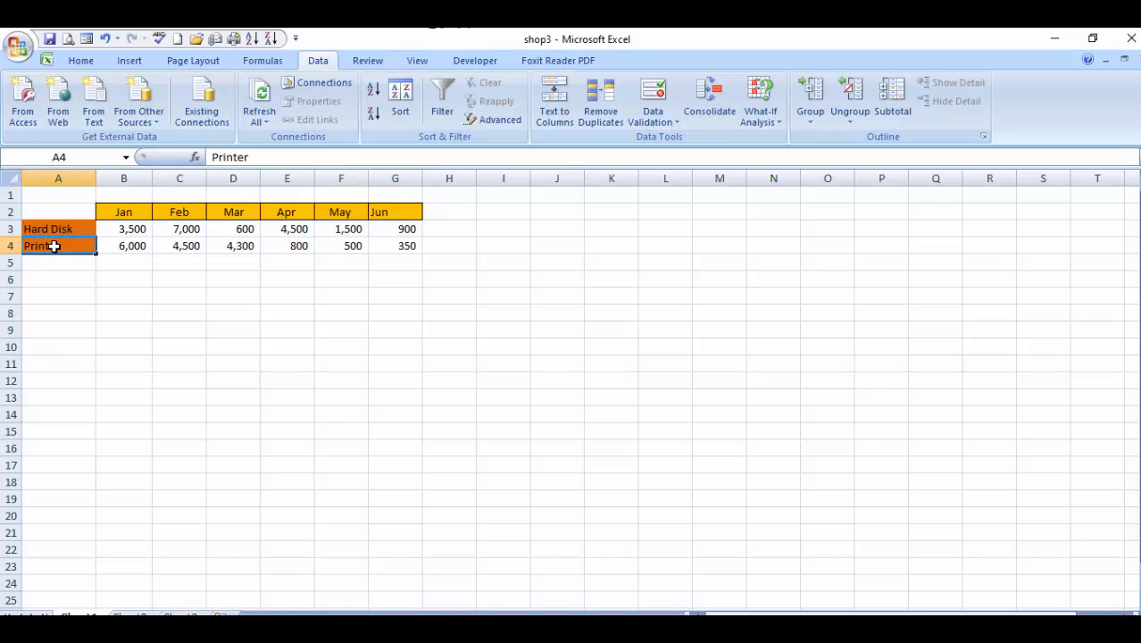
pyautogui.hotkey('ctrl', 'Tab')
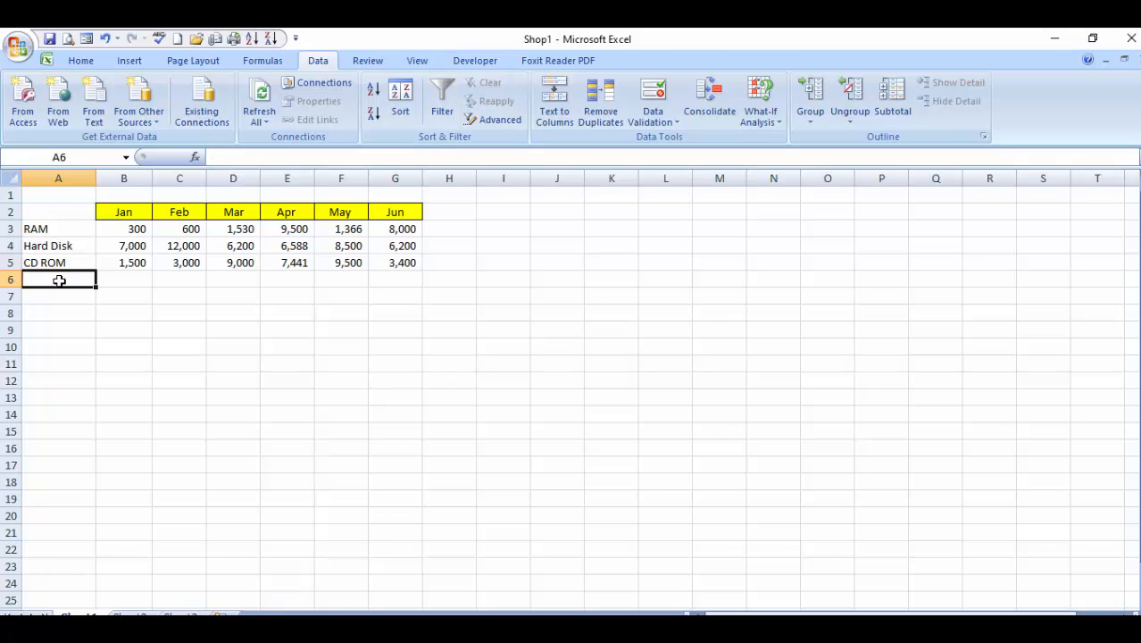
pyautogui.click(57, 234)
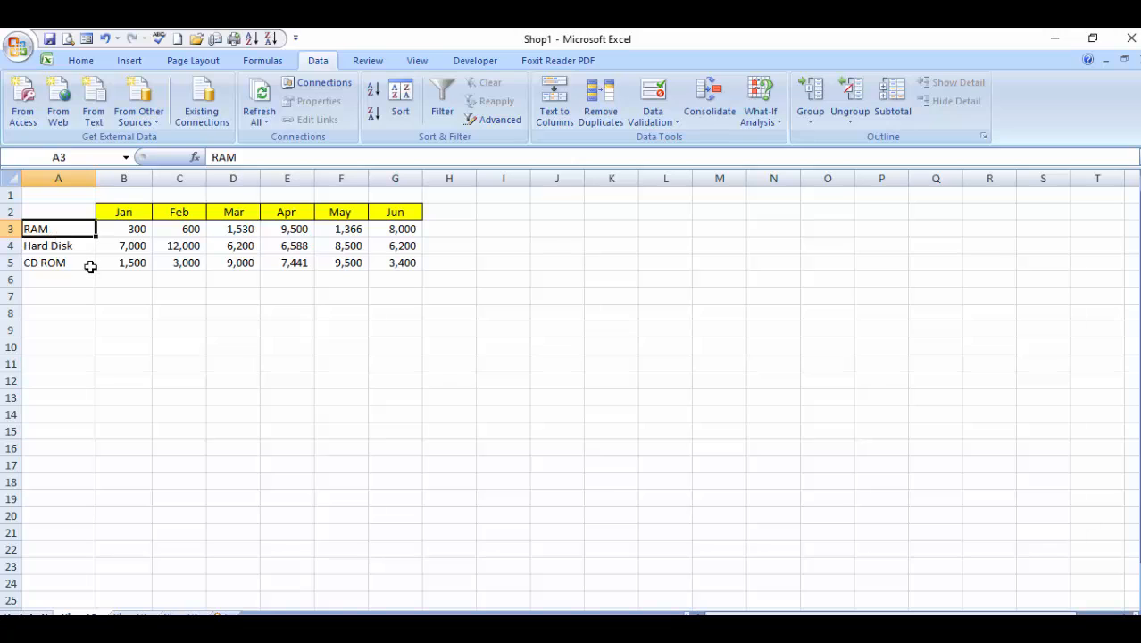
pyautogui.press('Down')
pyautogui.press('Down')
pyautogui.press('Up')
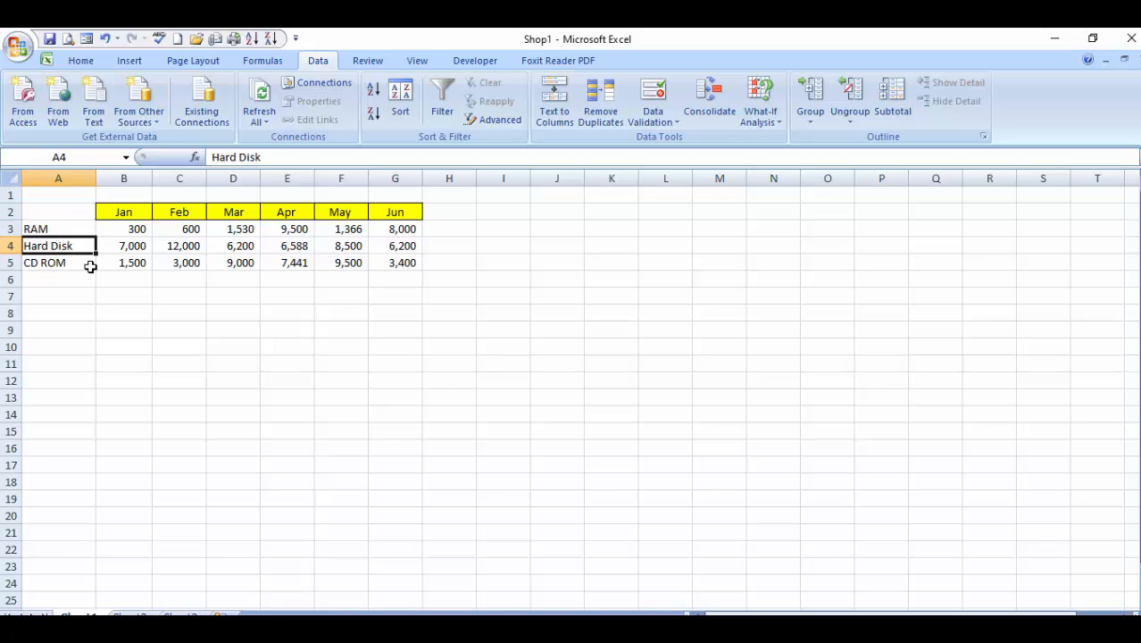
pyautogui.press('Down')
pyautogui.press('Up')
pyautogui.press('Up')
pyautogui.press('Down')
pyautogui.press('Down')
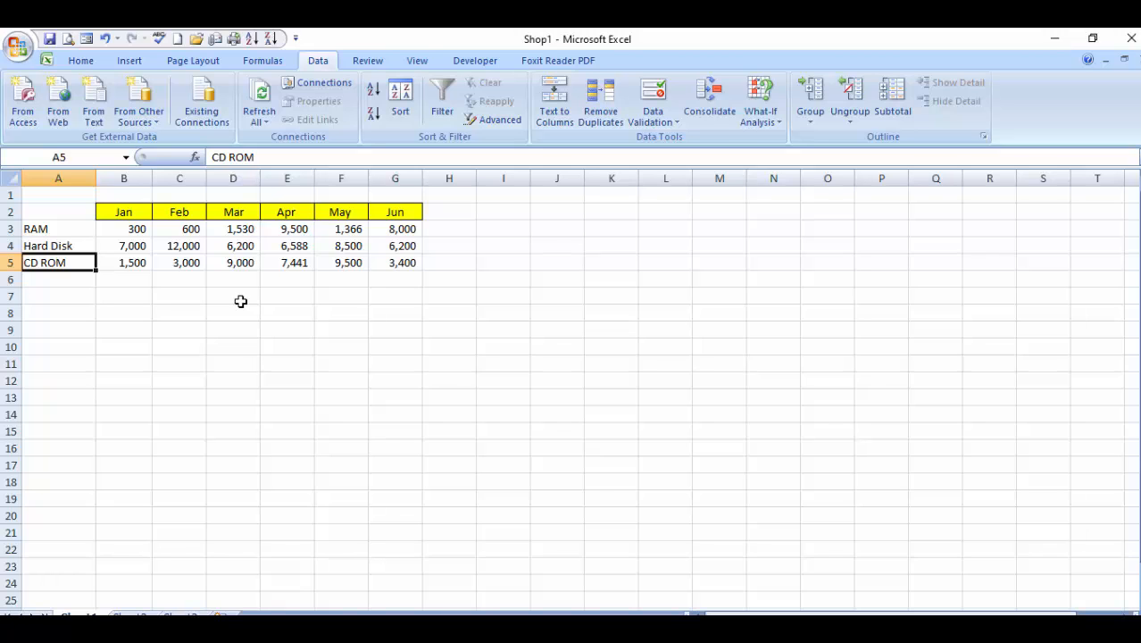
# Create a new blank workbook and select cell A1 as the destination for the consolidated data
pyautogui.click(18, 43)
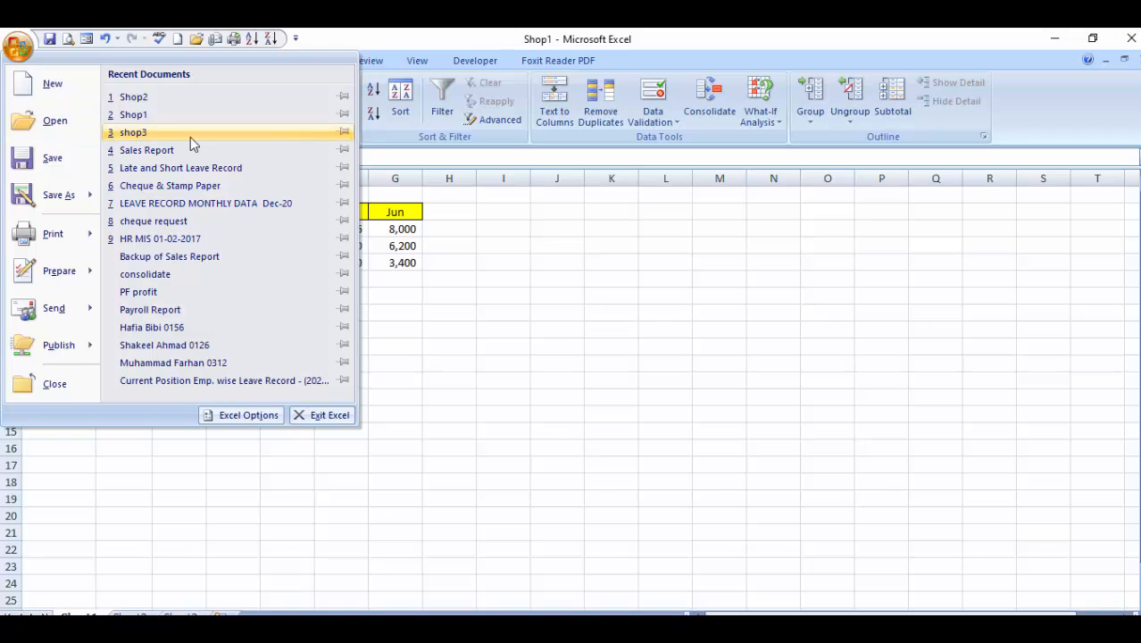
pyautogui.click(455, 272)
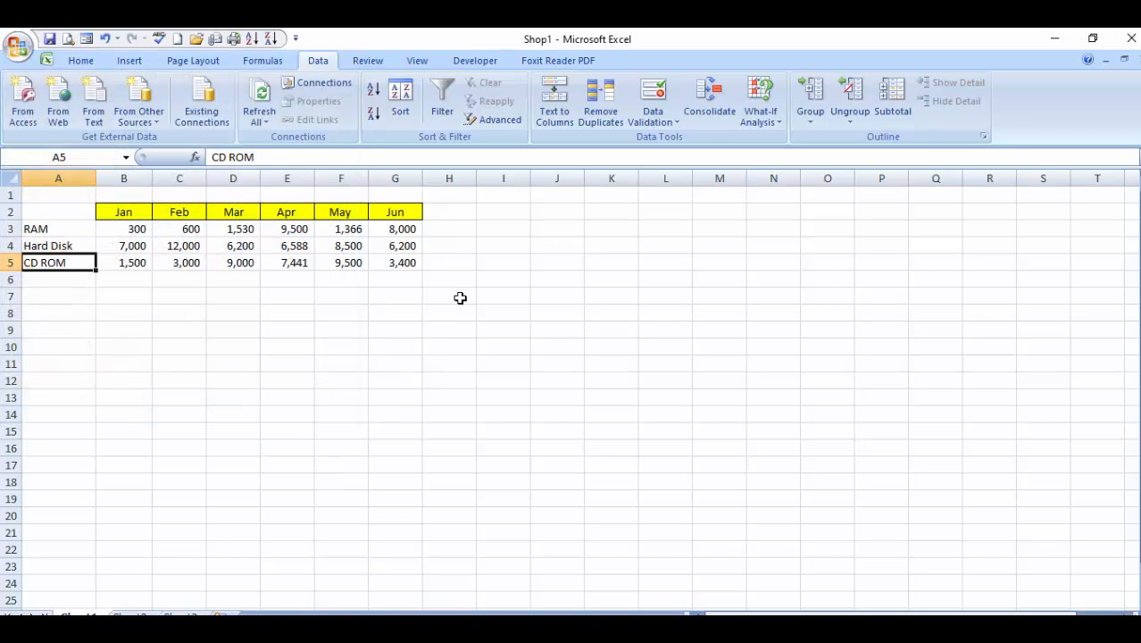
pyautogui.hotkey('ctrl', 'n')
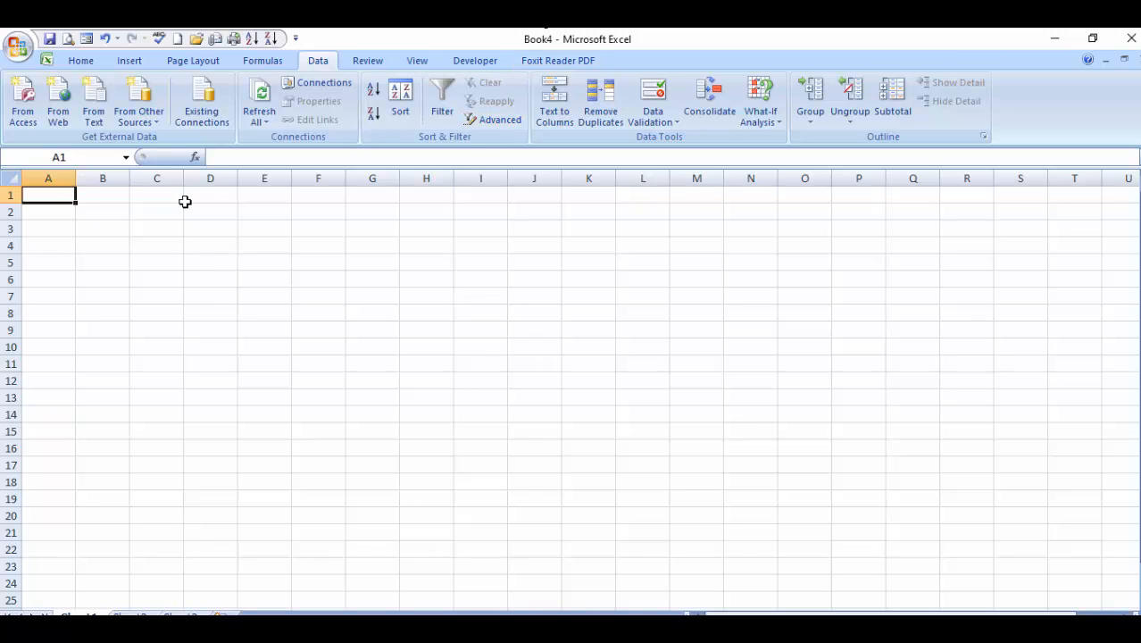
pyautogui.click(64, 230)
pyautogui.click(55, 196)
# Arrange all open workbook windows side by side with the Vertical option
pyautogui.click(418, 62)
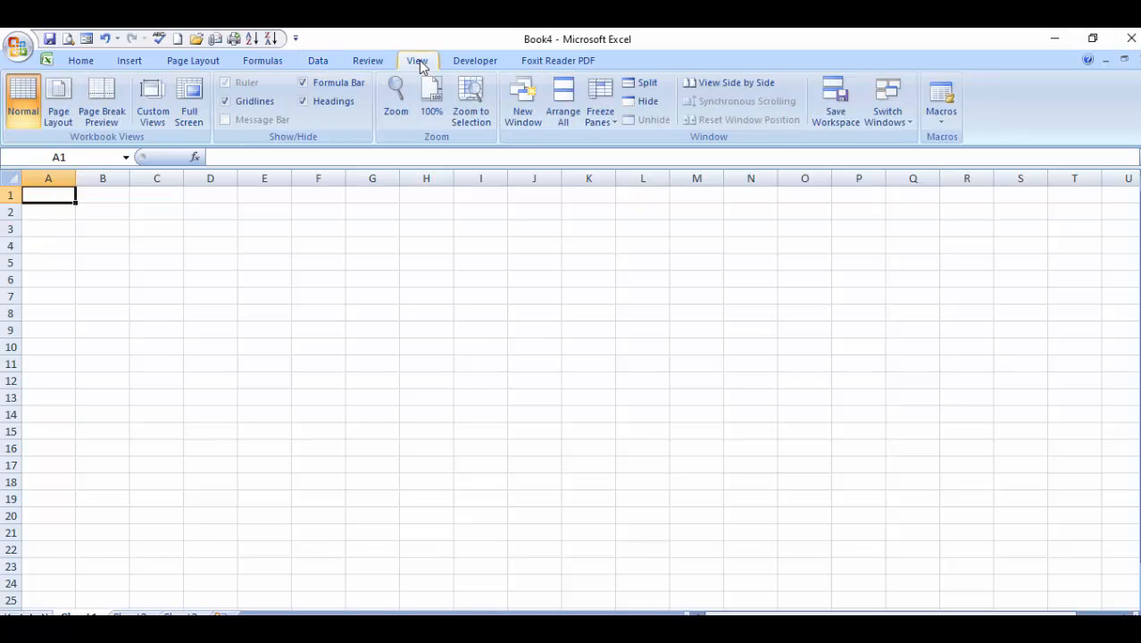
pyautogui.click(570, 118)
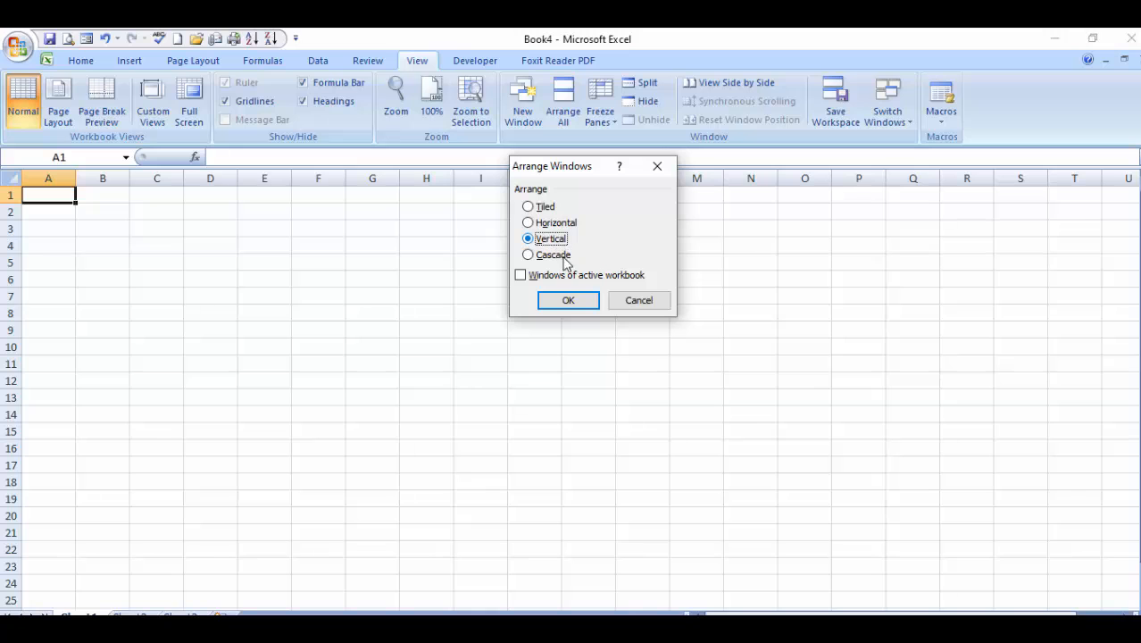
pyautogui.click(568, 301)
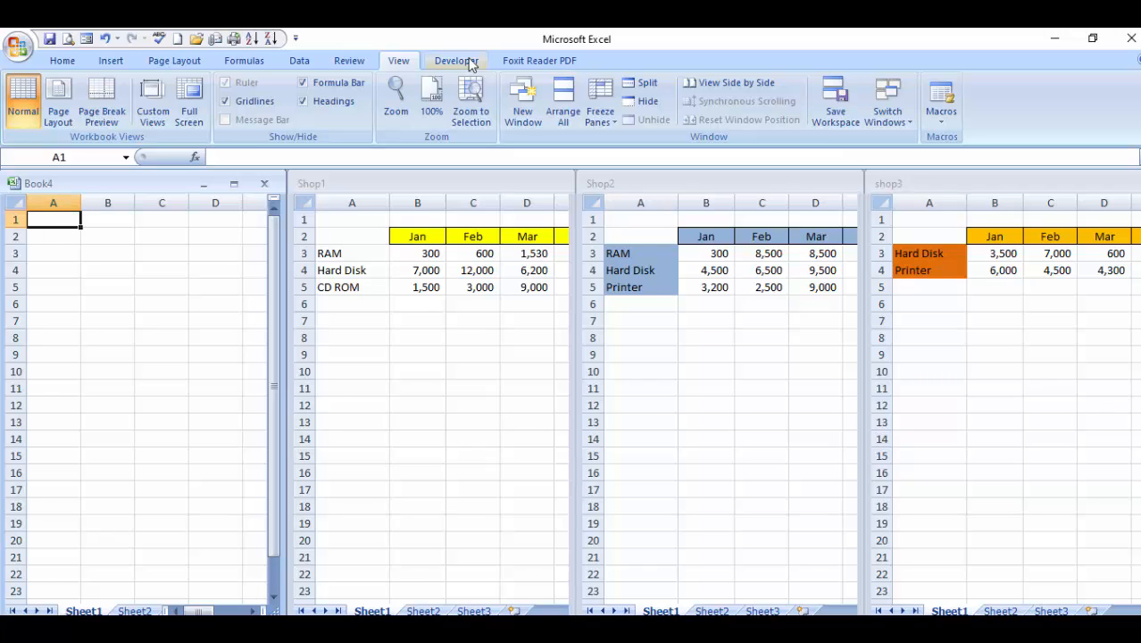
# Start a Sum consolidation in the new workbook and add range A2:G5 of Sheet1 in Shop1 as its first source reference
pyautogui.click(305, 66)
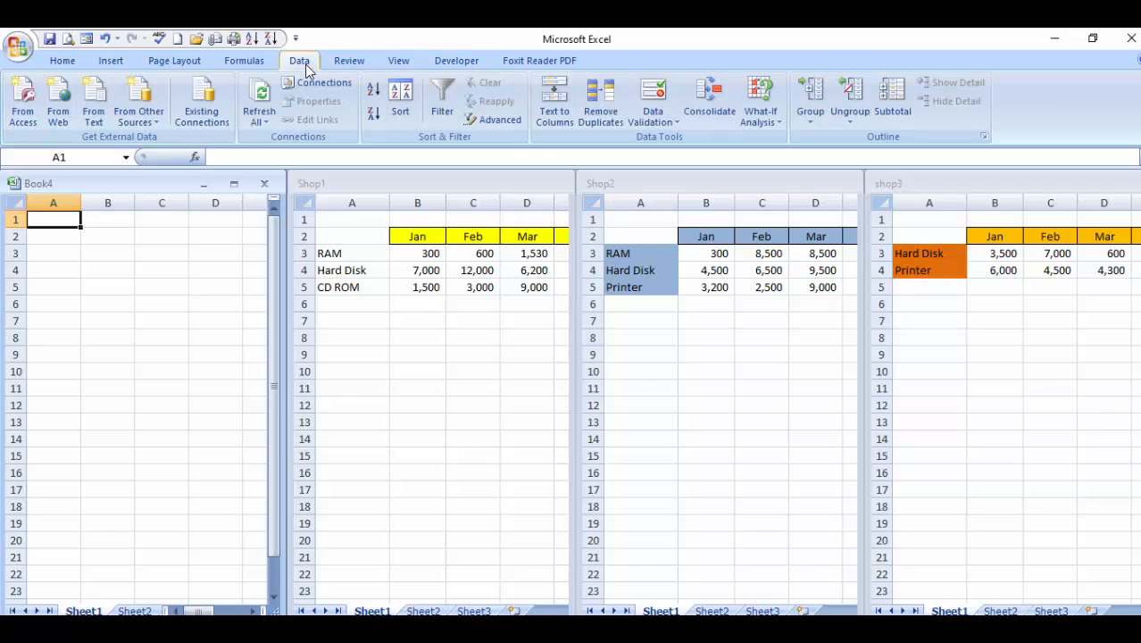
pyautogui.click(722, 110)
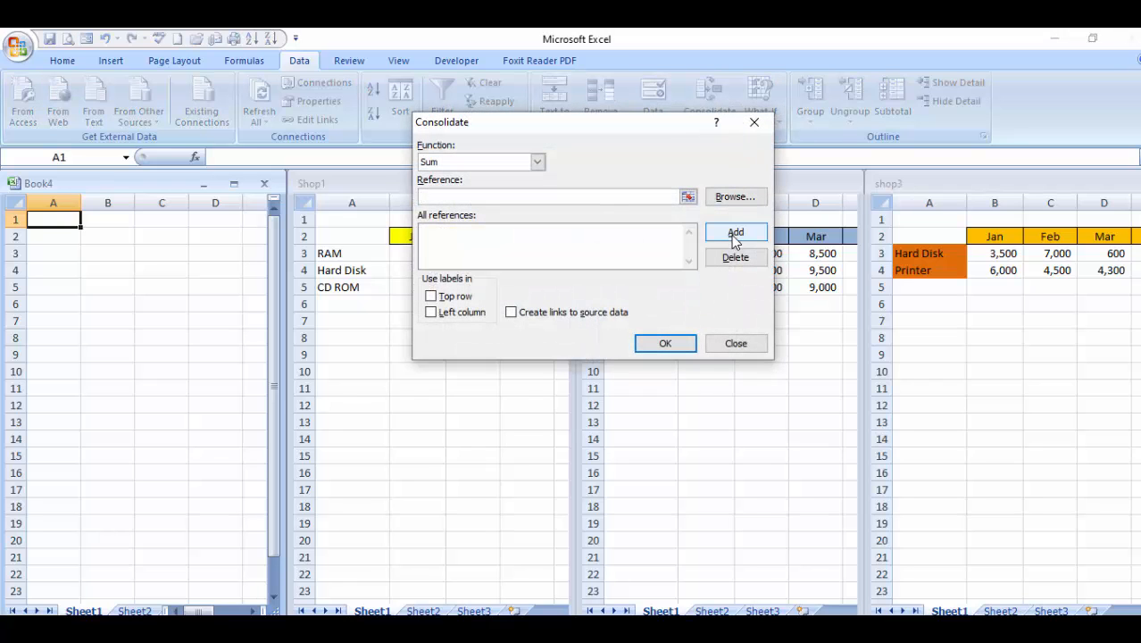
pyautogui.click(688, 196)
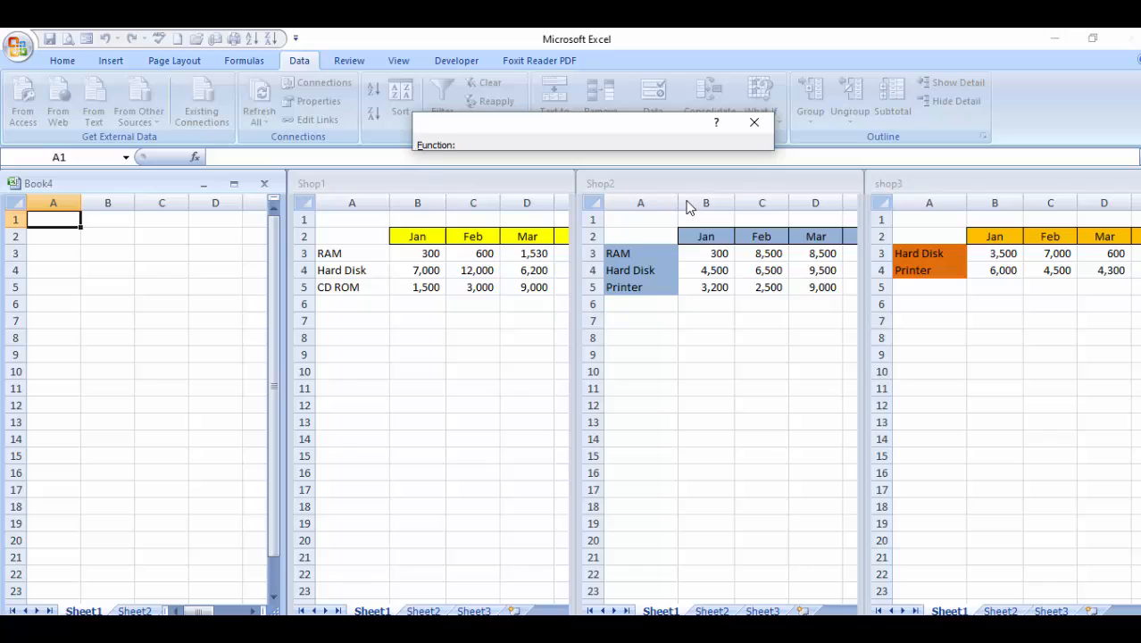
pyautogui.click(349, 236)
pyautogui.click(348, 236)
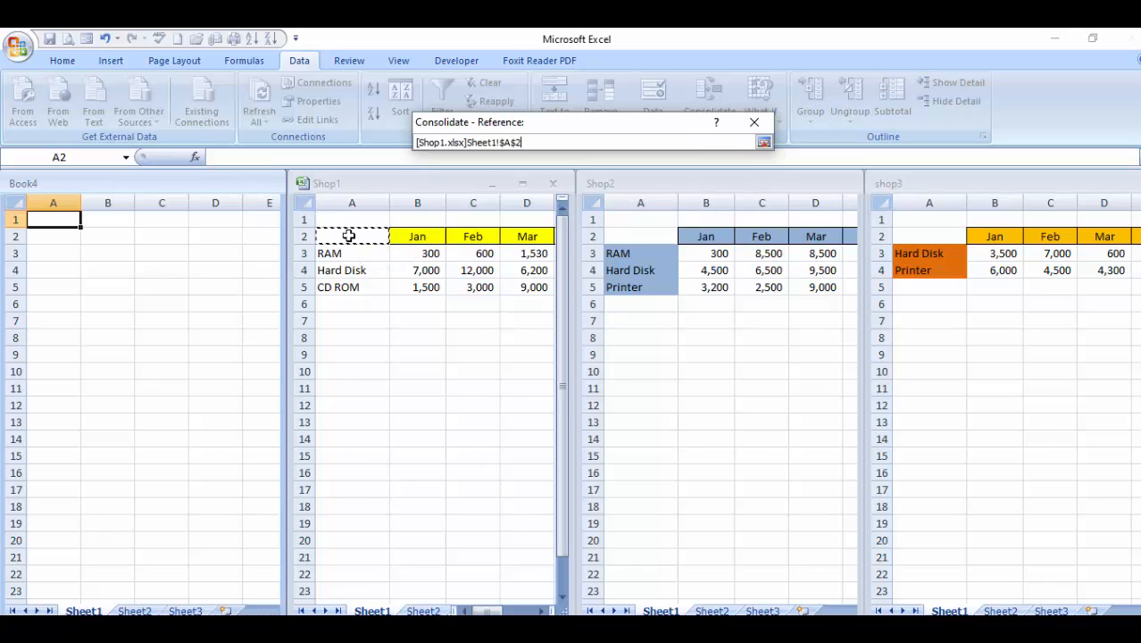
pyautogui.hotkey('shift', 'Down')
pyautogui.hotkey('shift', 'Down')
pyautogui.hotkey('shift', 'Down')
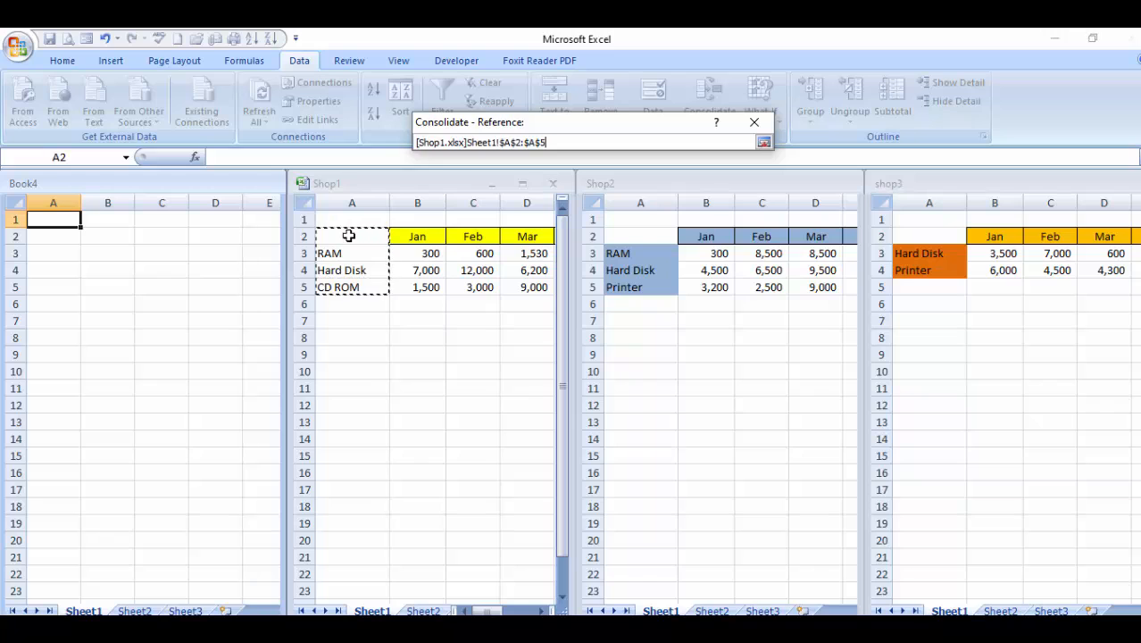
pyautogui.hotkey('shift', 'Right')
pyautogui.hotkey('shift', 'Right')
pyautogui.hotkey('shift', 'Right')
pyautogui.hotkey('shift', 'Right')
pyautogui.hotkey('shift', 'Right')
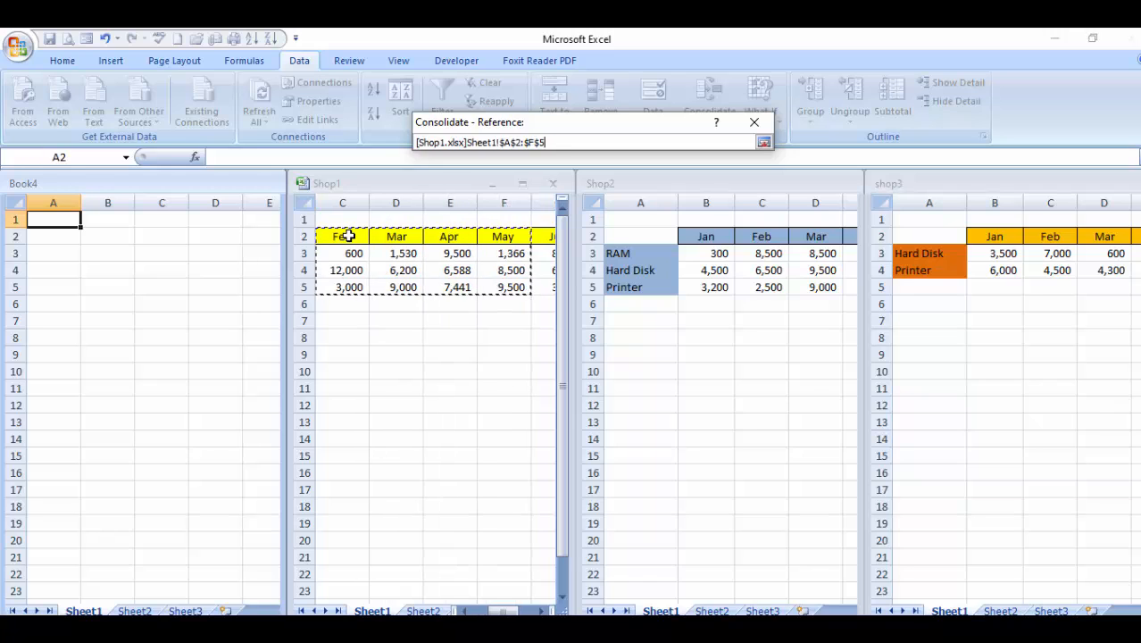
pyautogui.hotkey('shift', 'Right')
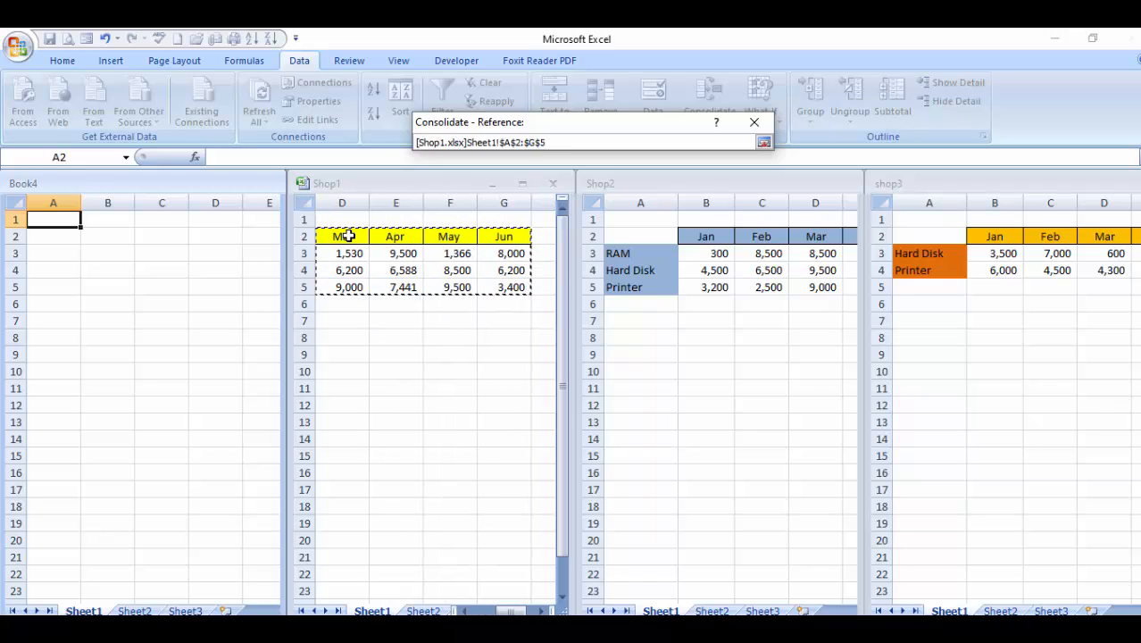
pyautogui.click(764, 144)
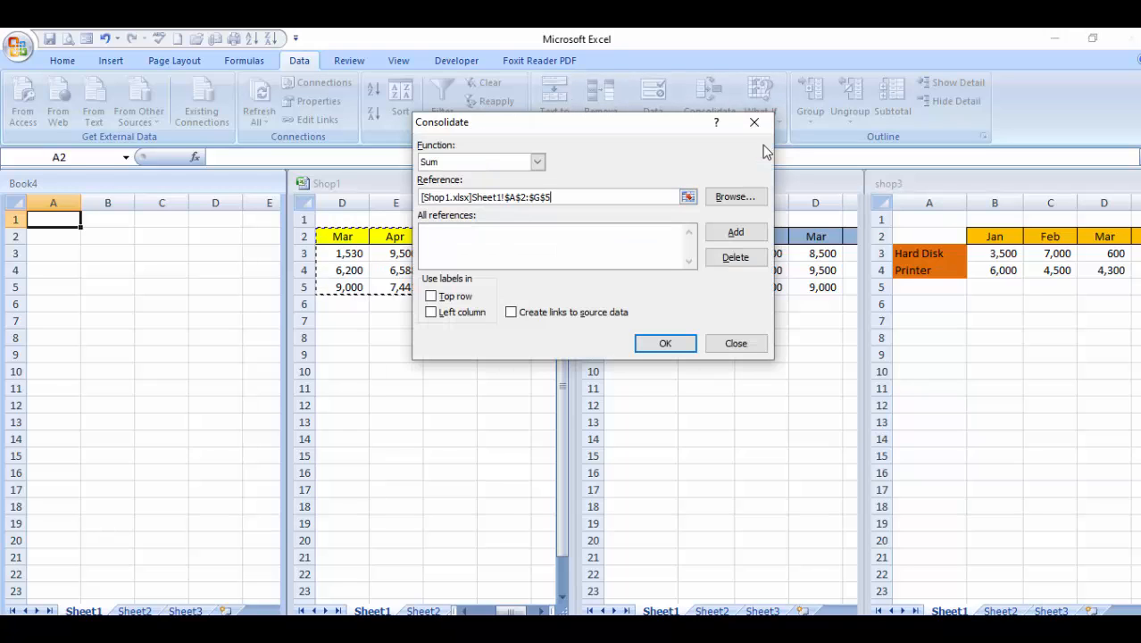
pyautogui.click(734, 234)
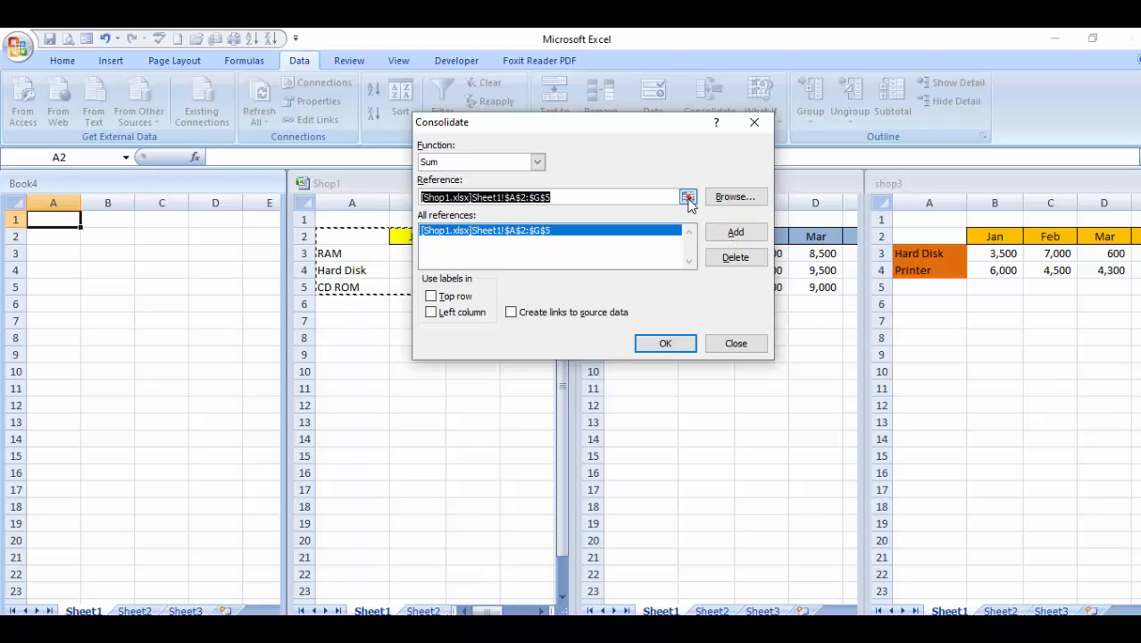
# Add range A2:F5 of Sheet1 in the Shop2 workbook to the consolidation's source references
pyautogui.click(687, 198)
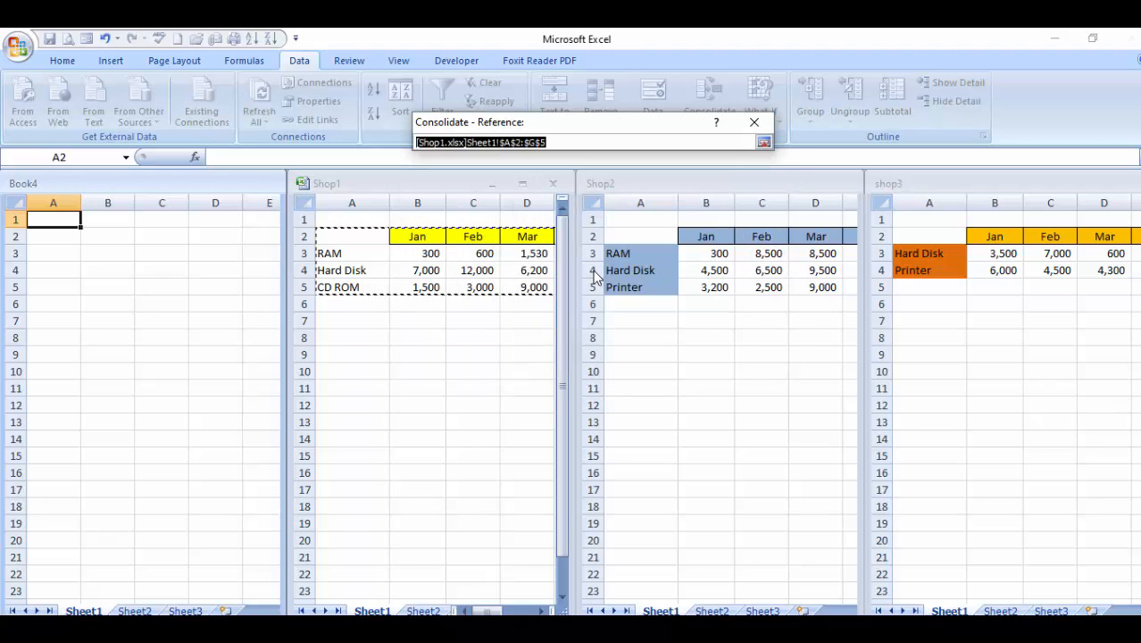
pyautogui.click(630, 229)
pyautogui.click(631, 229)
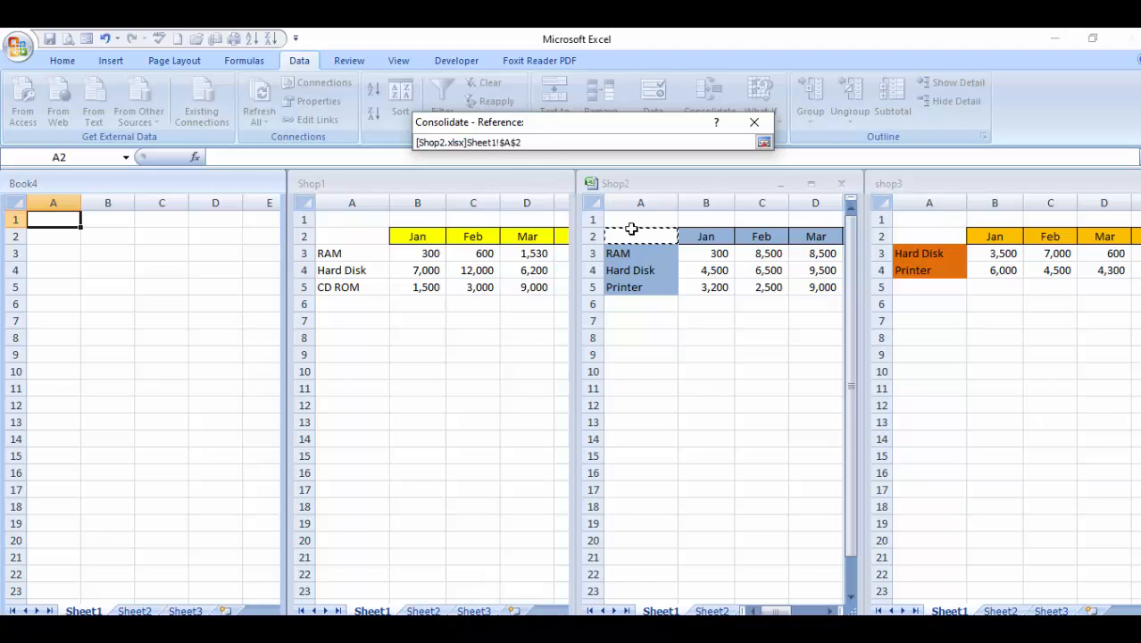
pyautogui.hotkey('shift', 'Down')
pyautogui.hotkey('shift', 'Down')
pyautogui.hotkey('shift', 'Down')
pyautogui.hotkey('shift', 'Right')
pyautogui.hotkey('shift', 'Right')
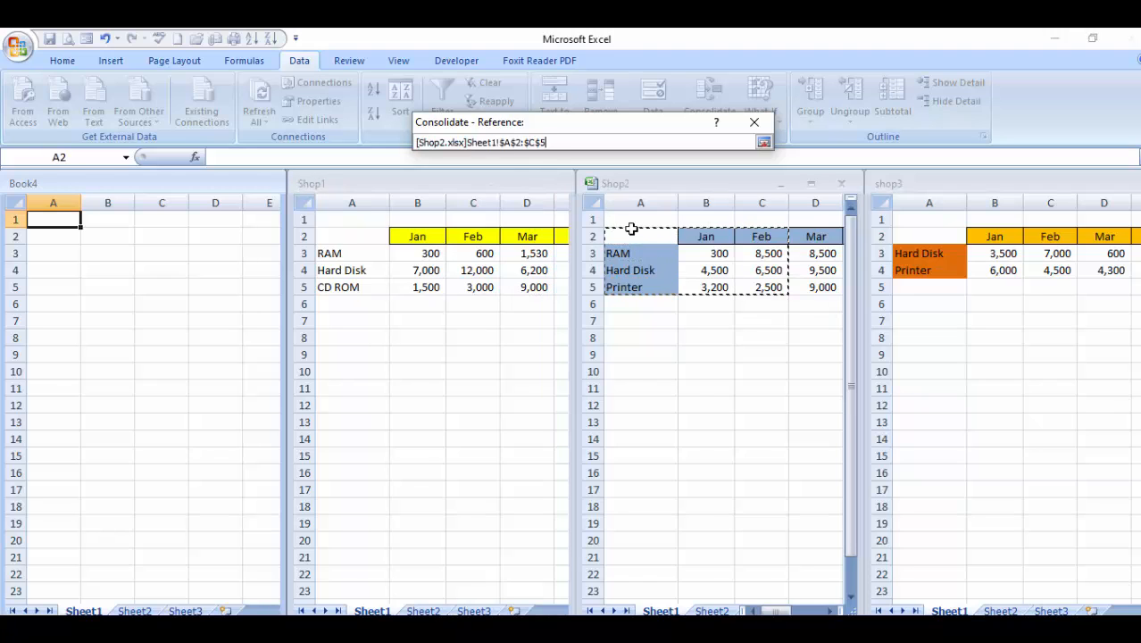
pyautogui.hotkey('shift', 'Right')
pyautogui.hotkey('shift', 'Right')
pyautogui.hotkey('shift', 'Right')
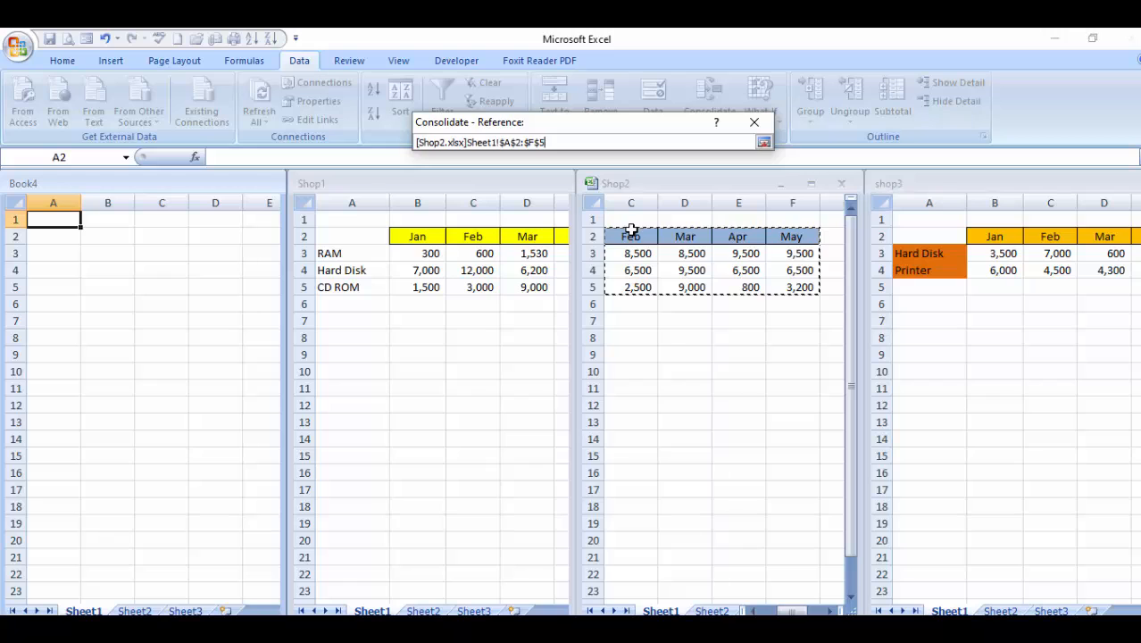
pyautogui.click(764, 144)
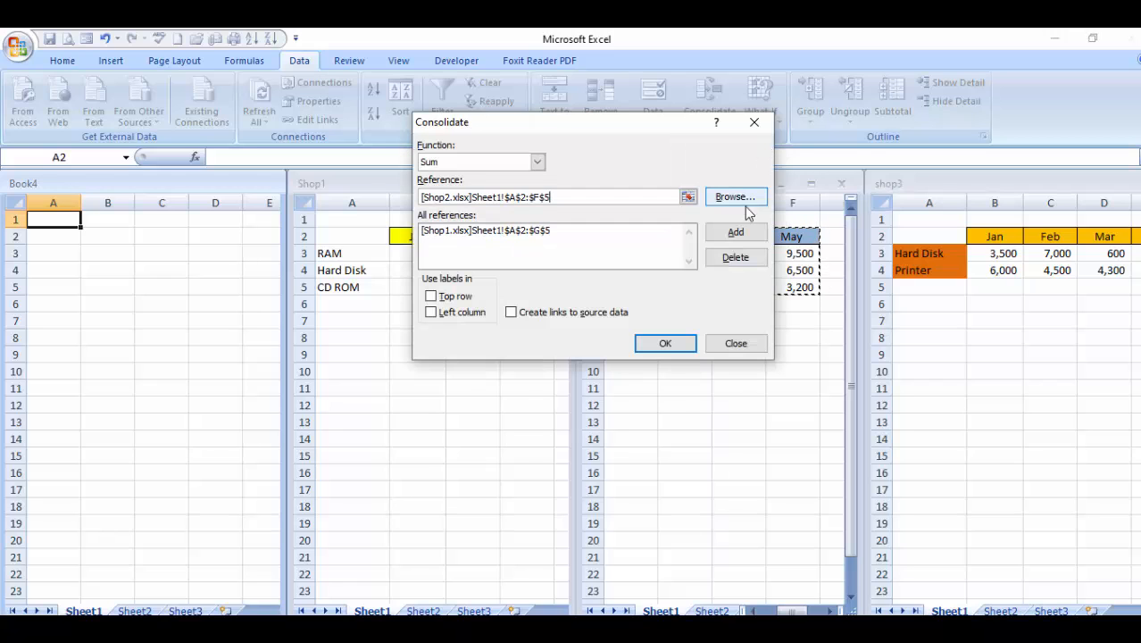
pyautogui.click(737, 233)
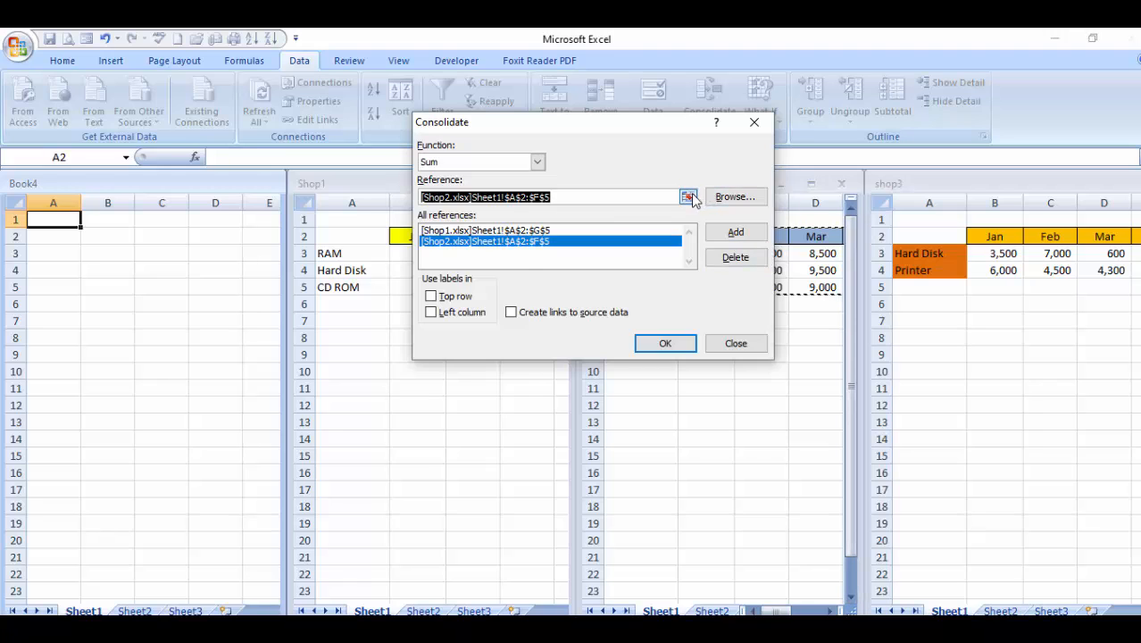
# Add range A2:G4 of Sheet1 in the shop3 workbook to the consolidation's source references
pyautogui.click(689, 196)
pyautogui.click(919, 233)
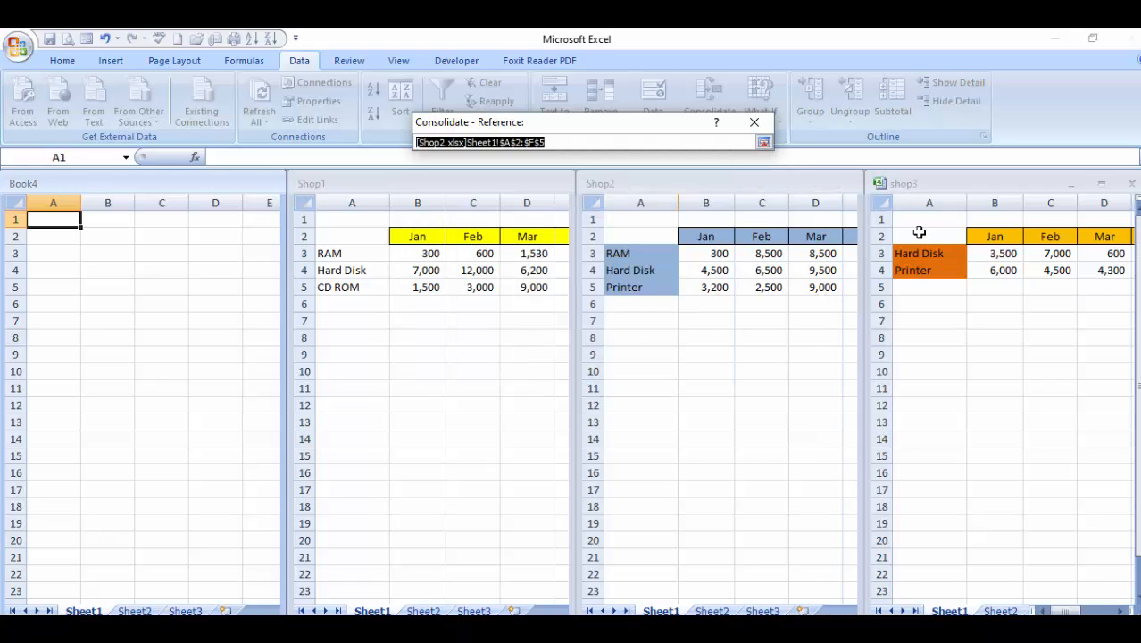
pyautogui.click(919, 233)
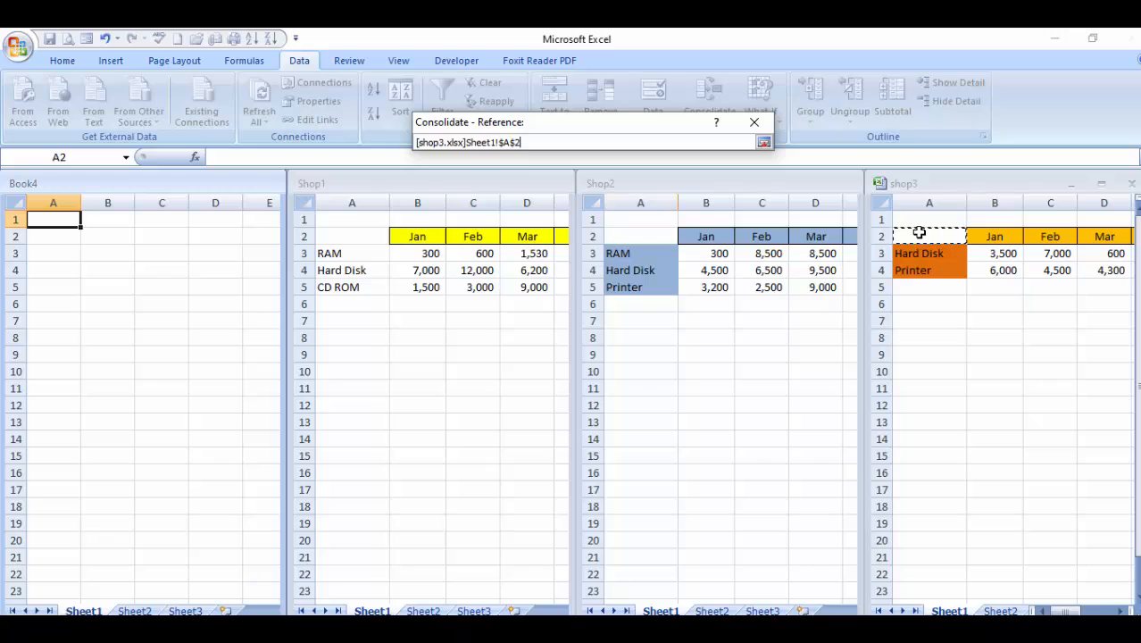
pyautogui.hotkey('shift', 'Down')
pyautogui.hotkey('shift', 'Down')
pyautogui.hotkey('shift', 'Right')
pyautogui.hotkey('shift', 'Right')
pyautogui.hotkey('shift', 'Right')
pyautogui.hotkey('shift', 'Right')
pyautogui.hotkey('shift', 'Right')
pyautogui.hotkey('shift', 'Right')
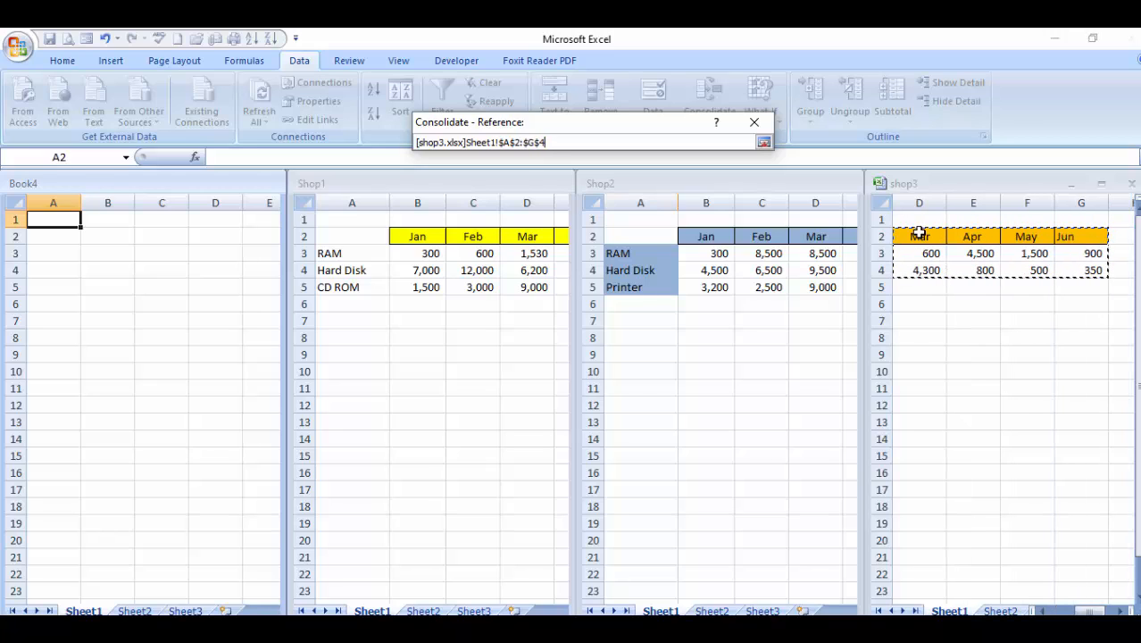
pyautogui.click(763, 144)
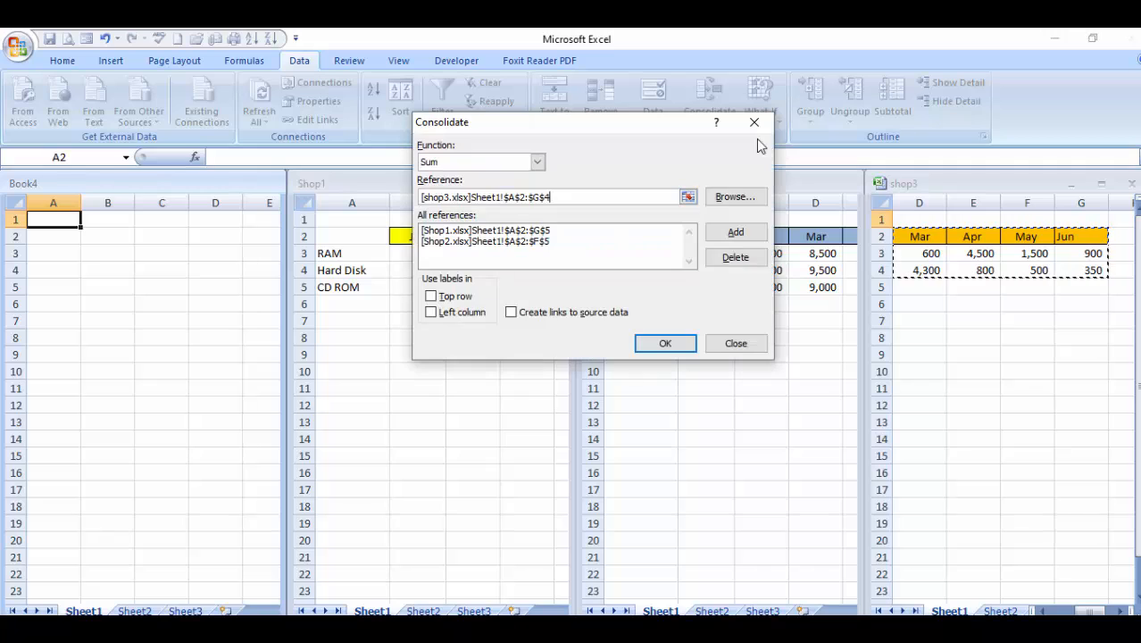
pyautogui.click(736, 234)
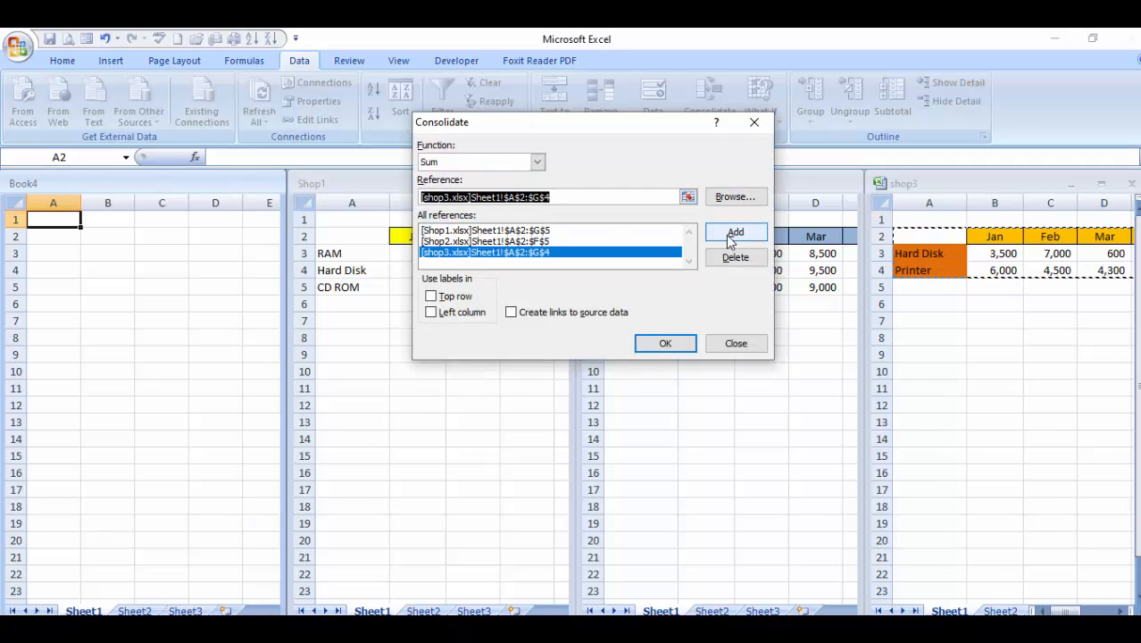
# Use labels from the top row and left column, enable links to source data, and run the consolidation
pyautogui.click(454, 297)
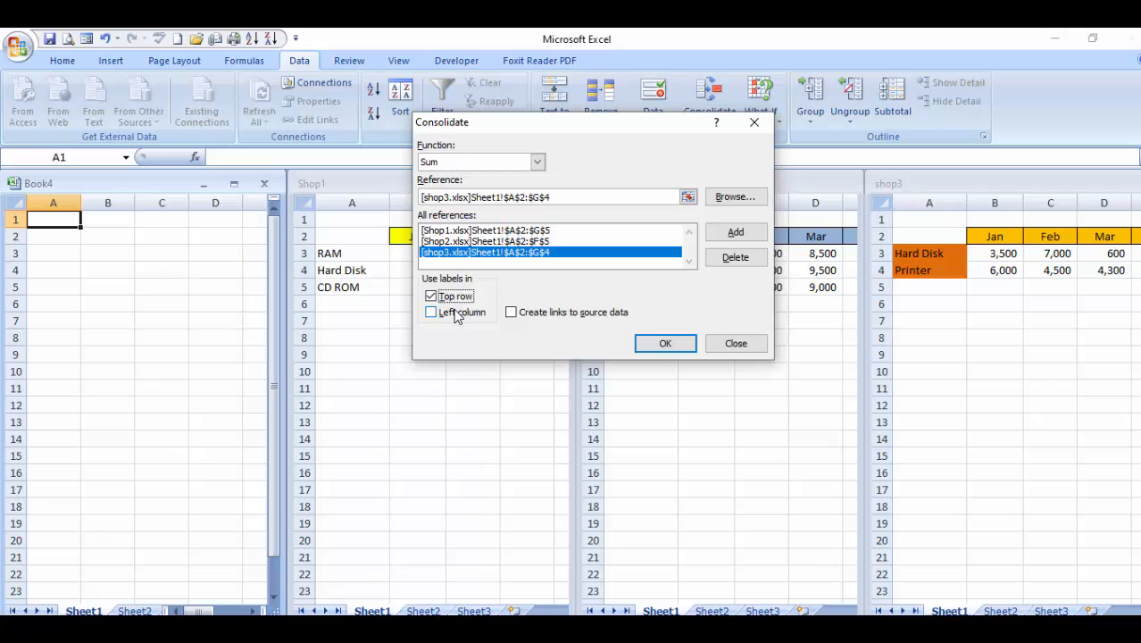
pyautogui.click(459, 313)
pyautogui.click(522, 315)
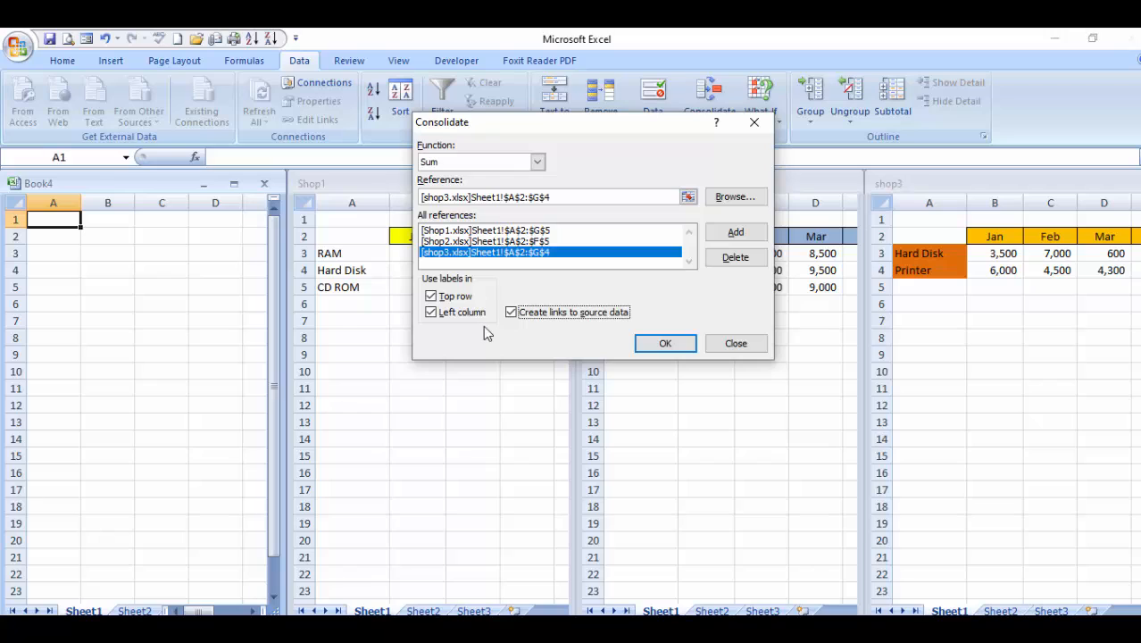
pyautogui.click(666, 347)
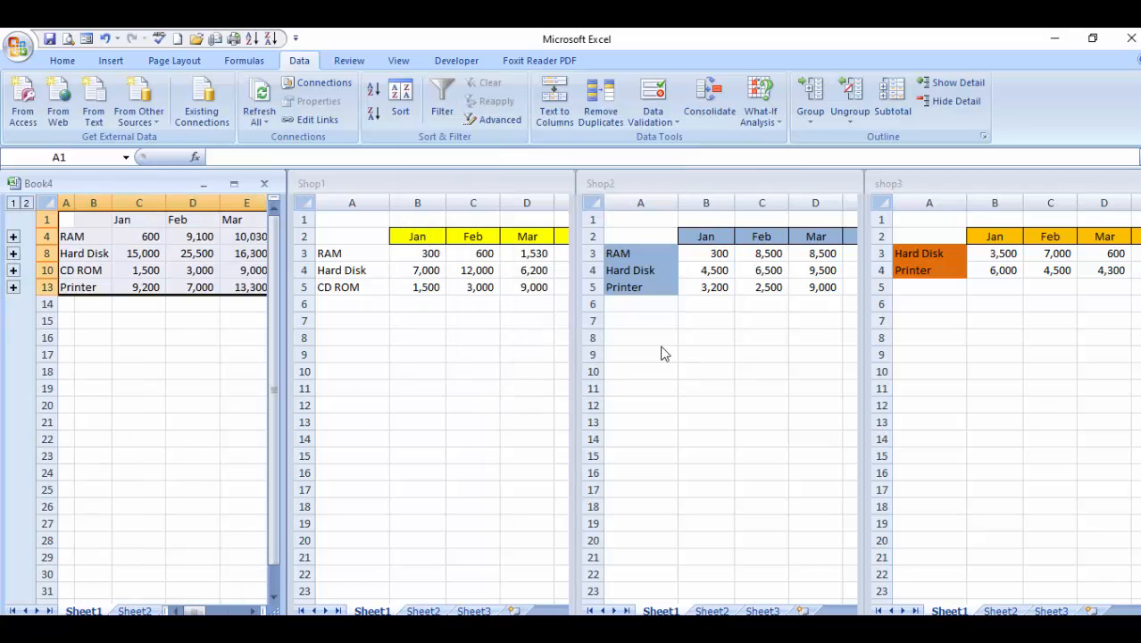
# Maximize the consolidated workbook's window and expand the RAM group to inspect its individual shop rows
pyautogui.click(234, 184)
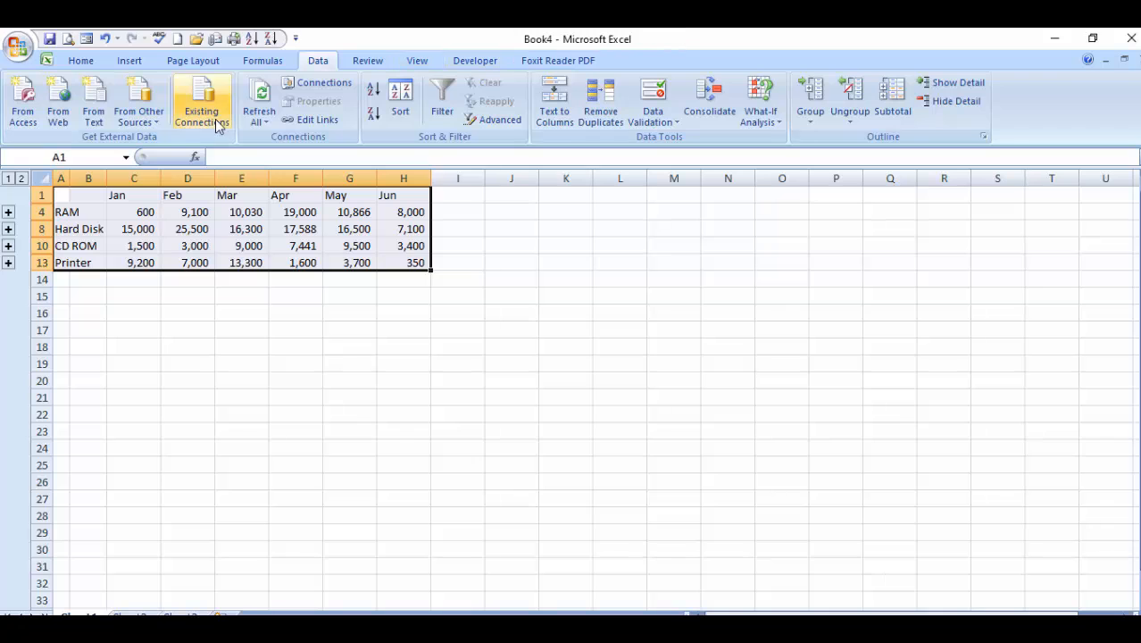
pyautogui.click(9, 214)
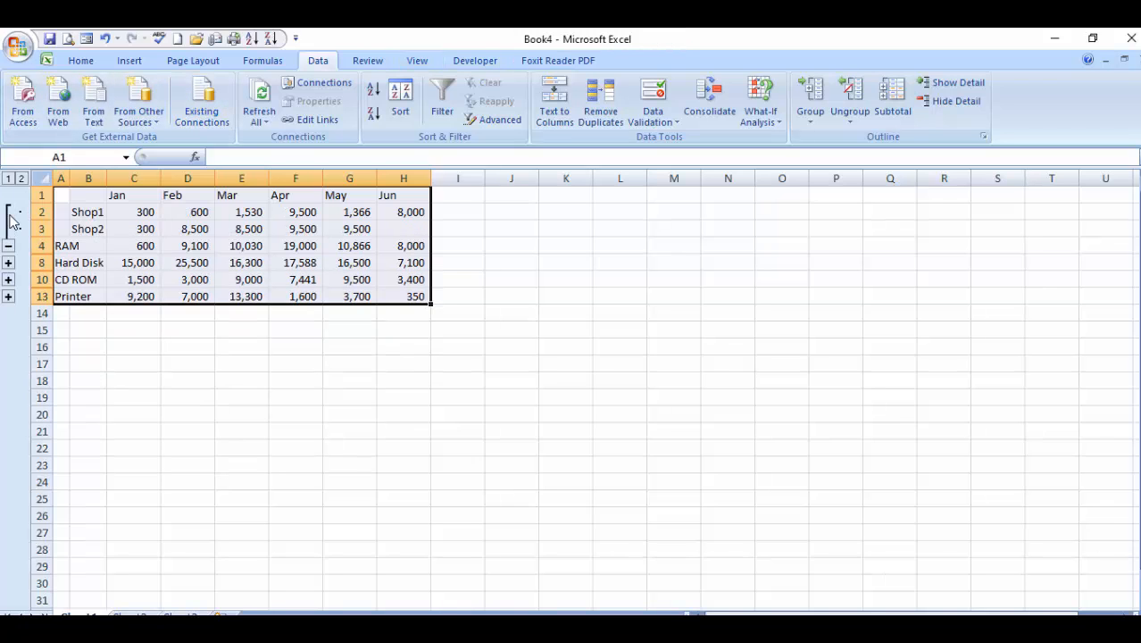
pyautogui.click(98, 241)
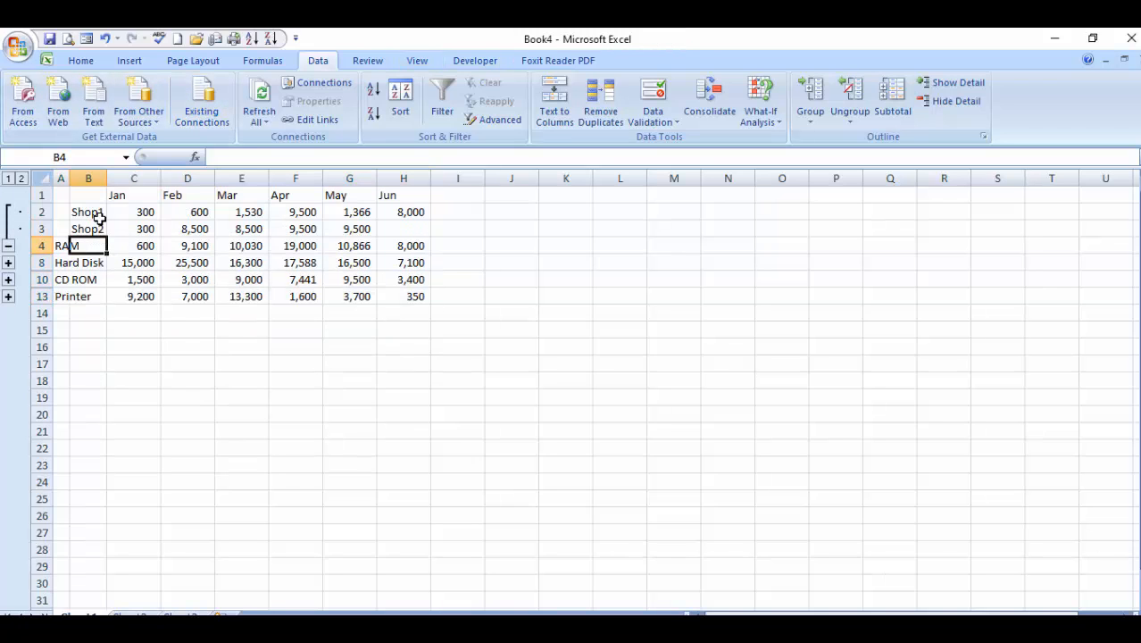
pyautogui.click(98, 217)
pyautogui.click(91, 229)
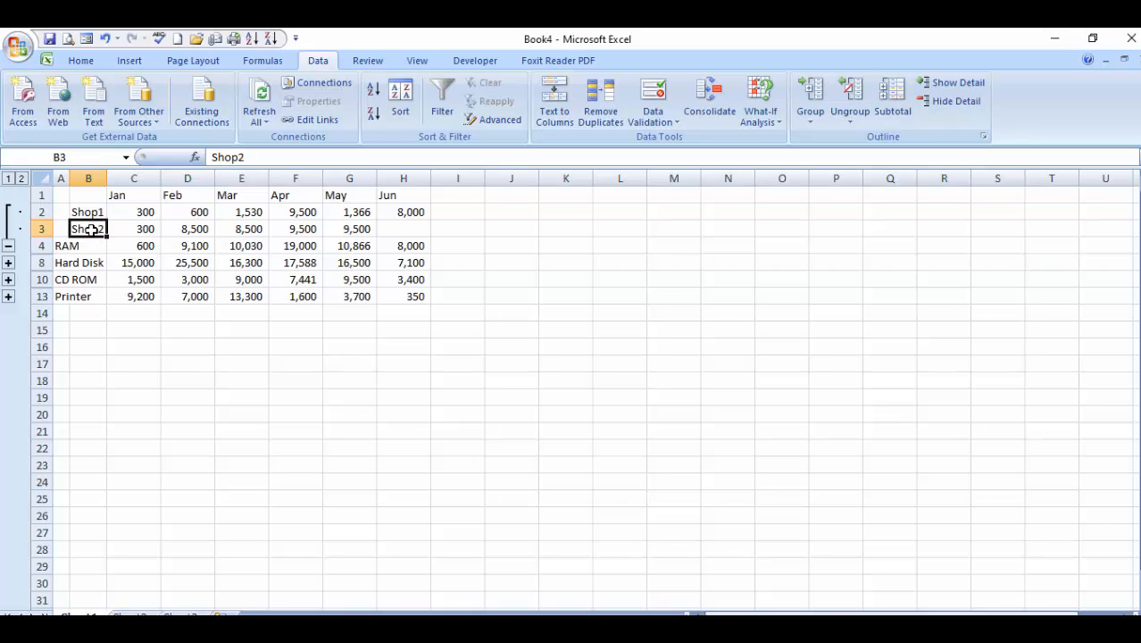
pyautogui.click(66, 247)
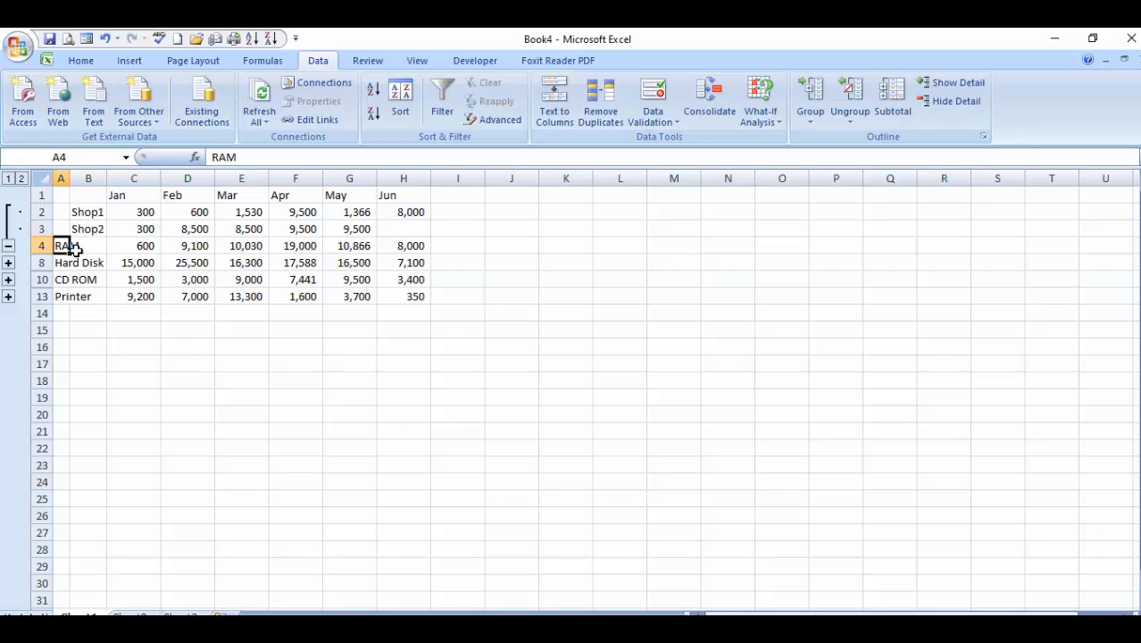
# Compare the Jan and Feb shop values for RAM with the totals in the RAM row
pyautogui.click(147, 215)
pyautogui.click(148, 245)
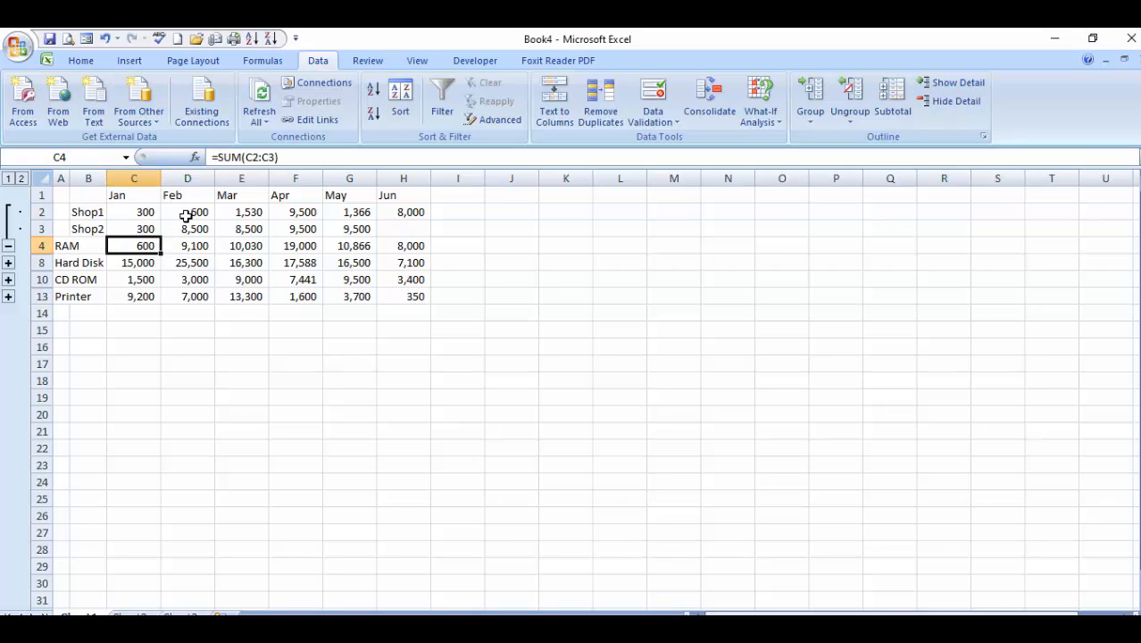
pyautogui.click(187, 217)
pyautogui.click(190, 239)
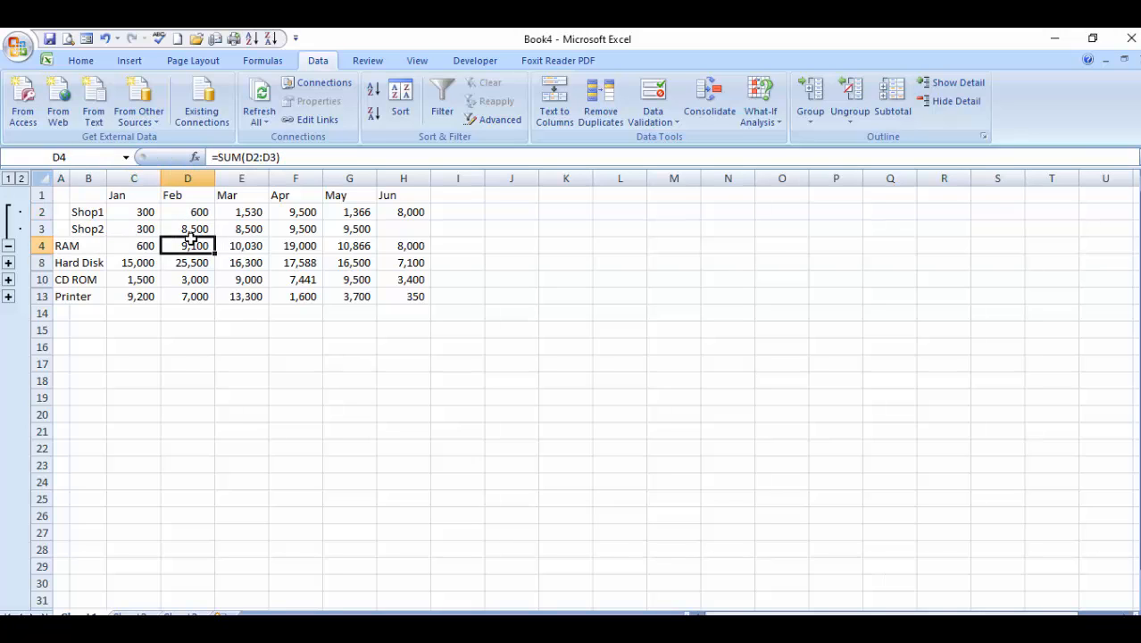
# Make the RAM totals for Jan to Jun in C4:H4 bold
pyautogui.press('Left')
pyautogui.hotkey('shift', 'Right')
pyautogui.hotkey('shift', 'Right')
pyautogui.hotkey('shift', 'Right')
pyautogui.hotkey('shift', 'Right')
pyautogui.hotkey('shift', 'Right')
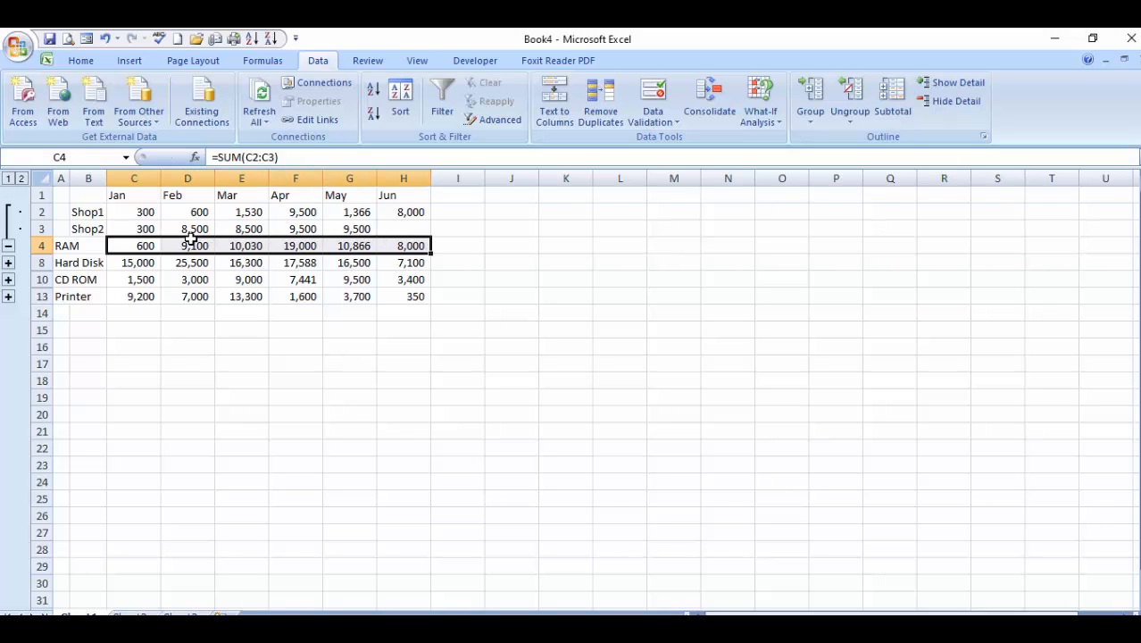
pyautogui.hotkey('ctrl', 'b')
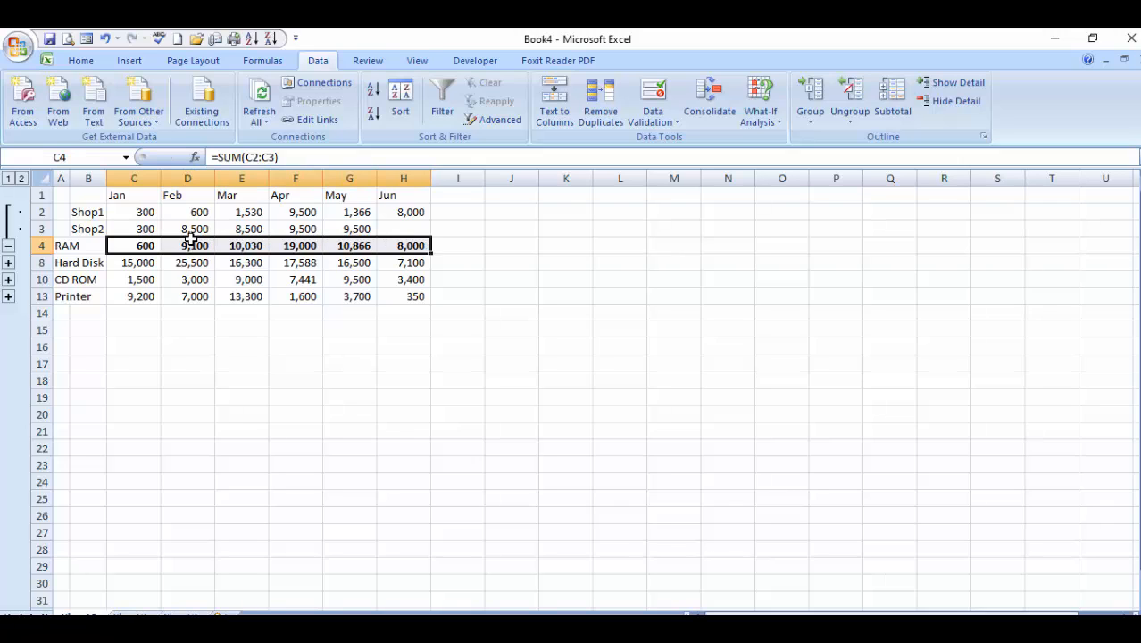
pyautogui.click(80, 311)
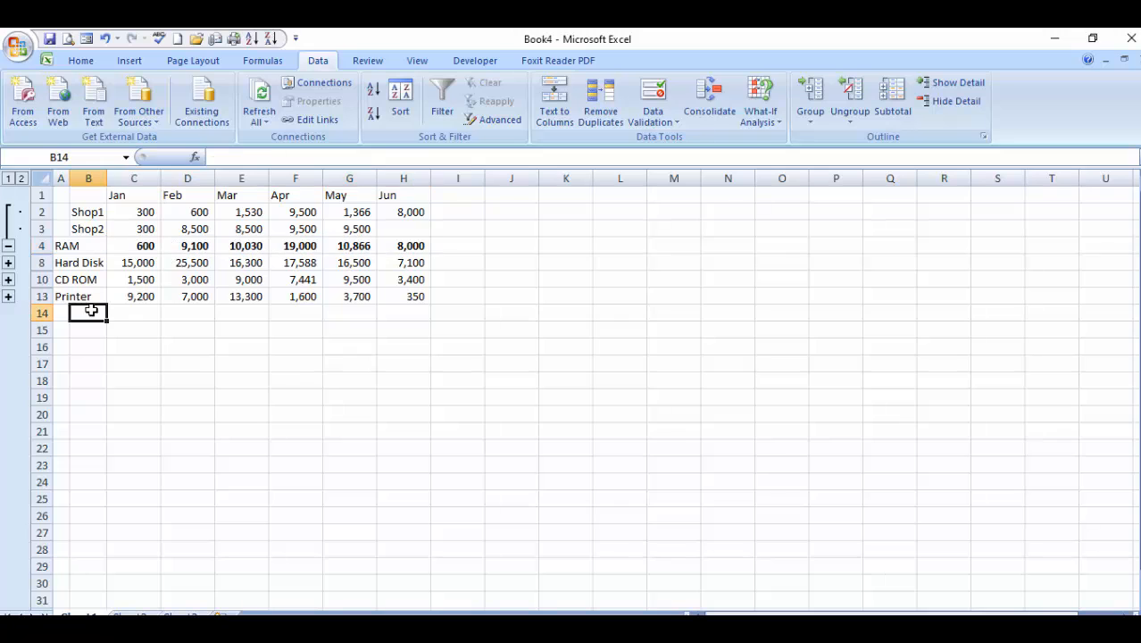
# Expand the Hard Disk group and go through the shop rows that make up its total
pyautogui.click(8, 263)
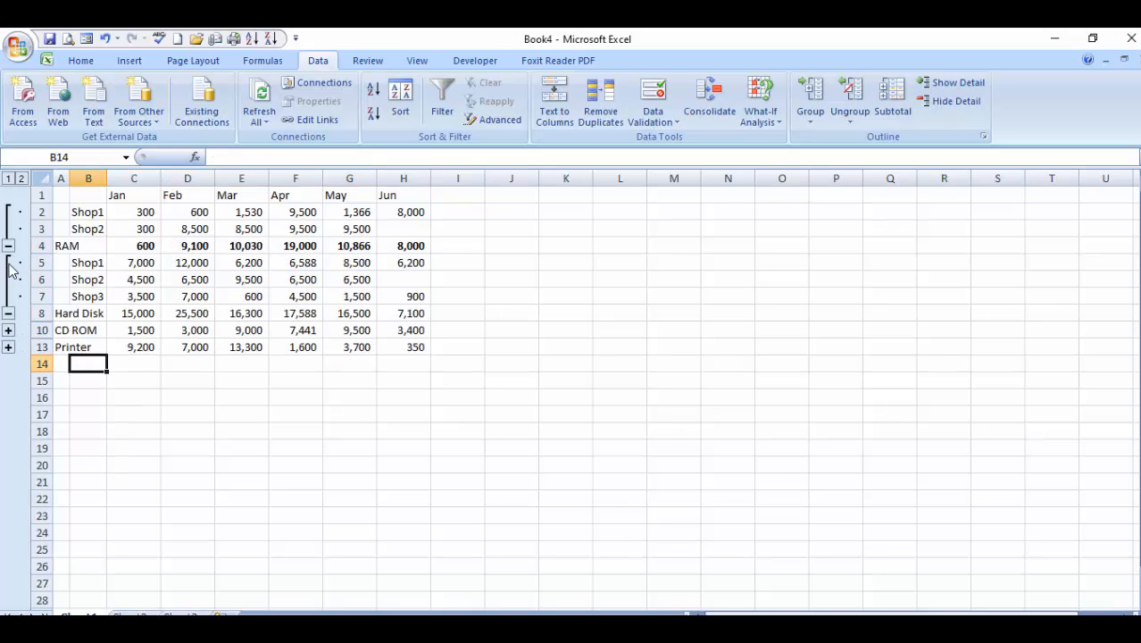
pyautogui.click(99, 264)
pyautogui.press('Down')
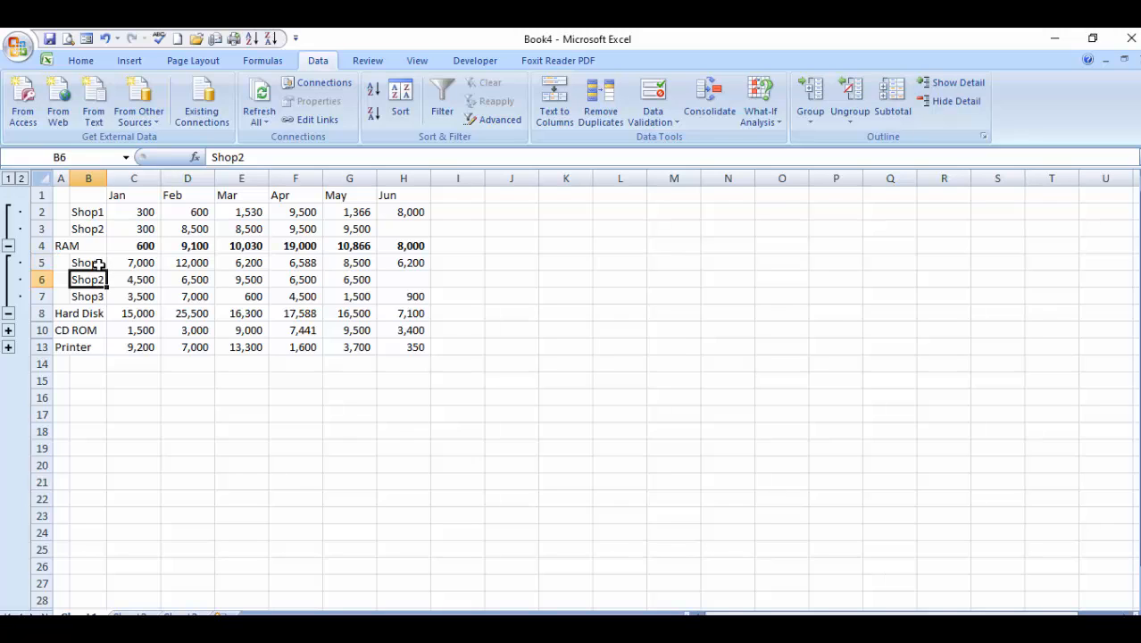
# Review the Jan values of the individual shops in the Hard Disk group
pyautogui.press('Down')
pyautogui.press('Right')
pyautogui.press('Up')
pyautogui.press('Up')
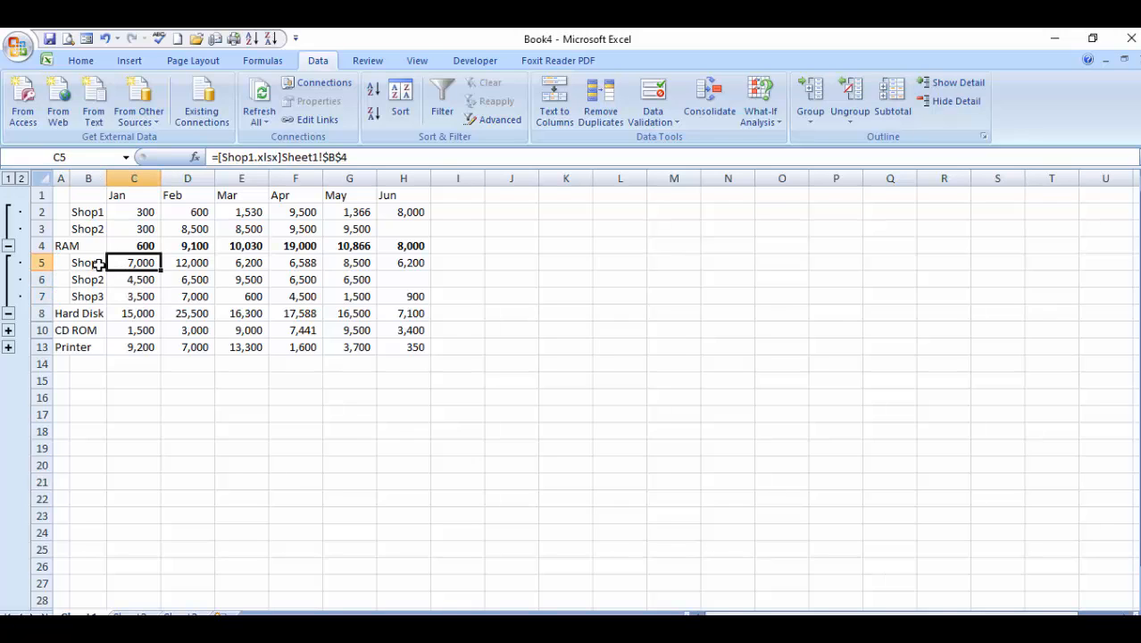
pyautogui.press('Down')
pyautogui.press('Down')
# Make the Hard Disk totals for Jan to May in C8:G8 bold
pyautogui.press('Down')
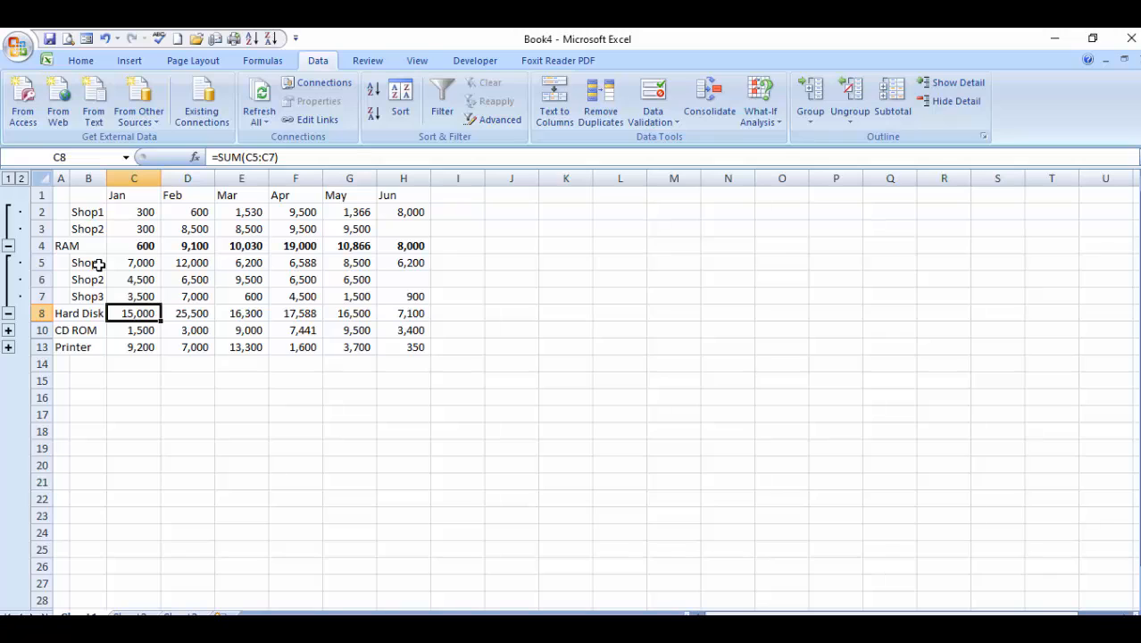
pyautogui.hotkey('shift', 'Right')
pyautogui.hotkey('shift', 'Right')
pyautogui.hotkey('shift', 'Right')
pyautogui.hotkey('shift', 'Right')
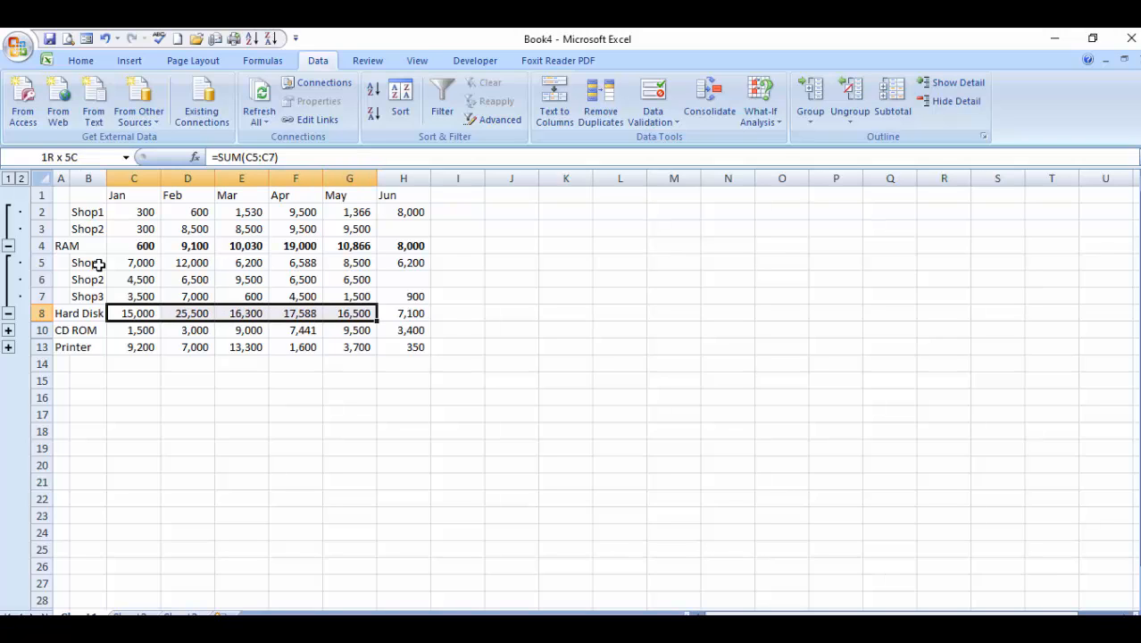
pyautogui.hotkey('ctrl', 'b')
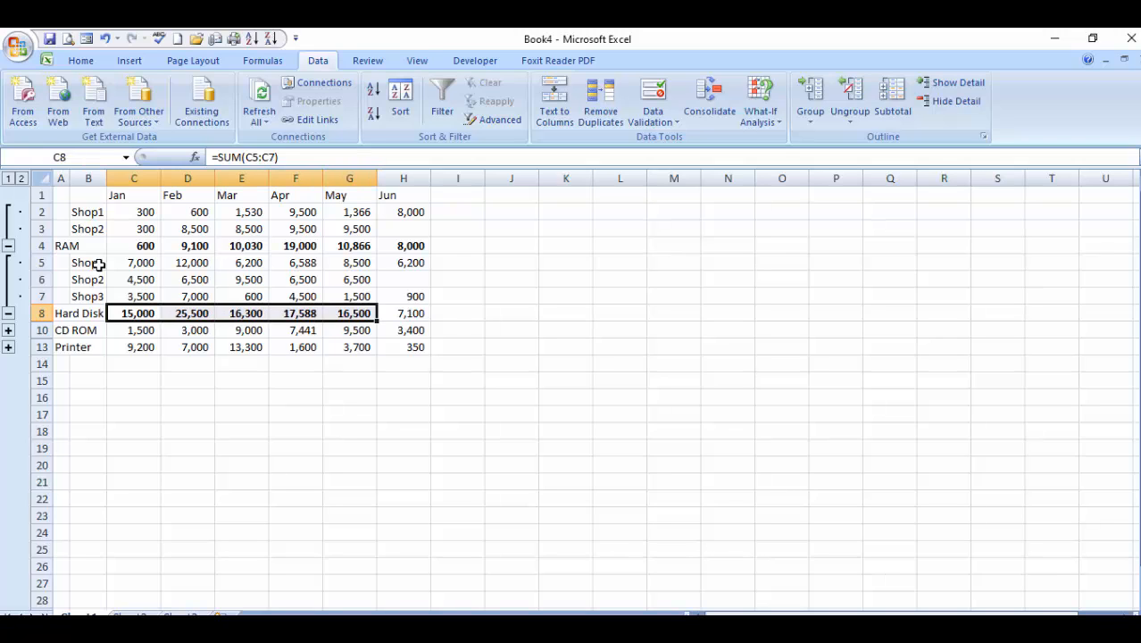
pyautogui.press('Left')
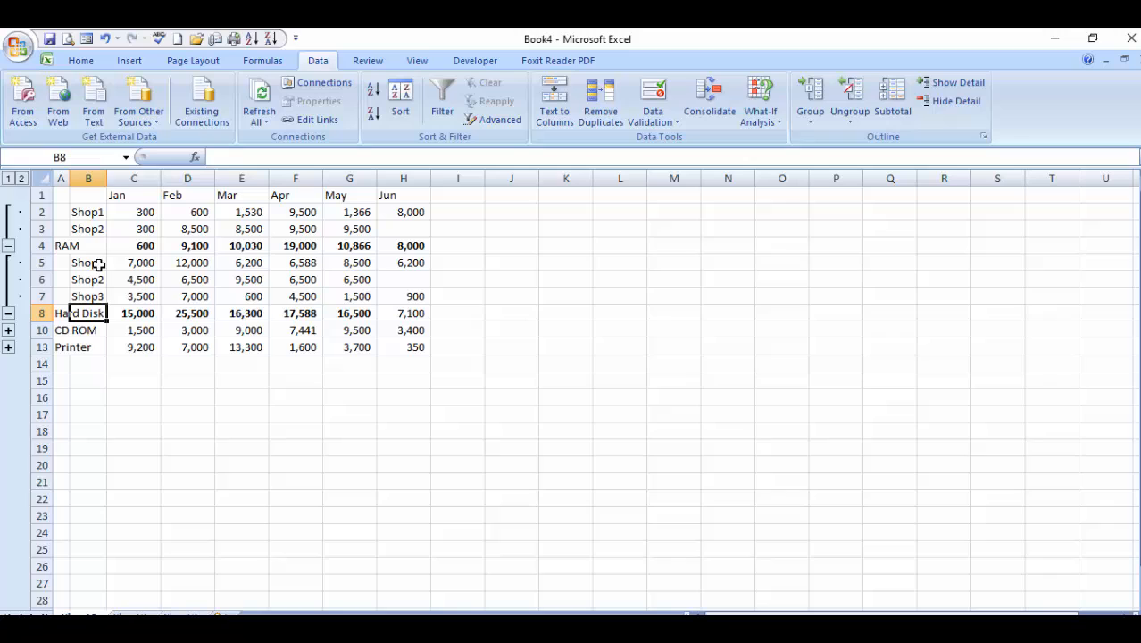
# Expand the CD ROM group and inspect the shop row behind its total
pyautogui.click(8, 331)
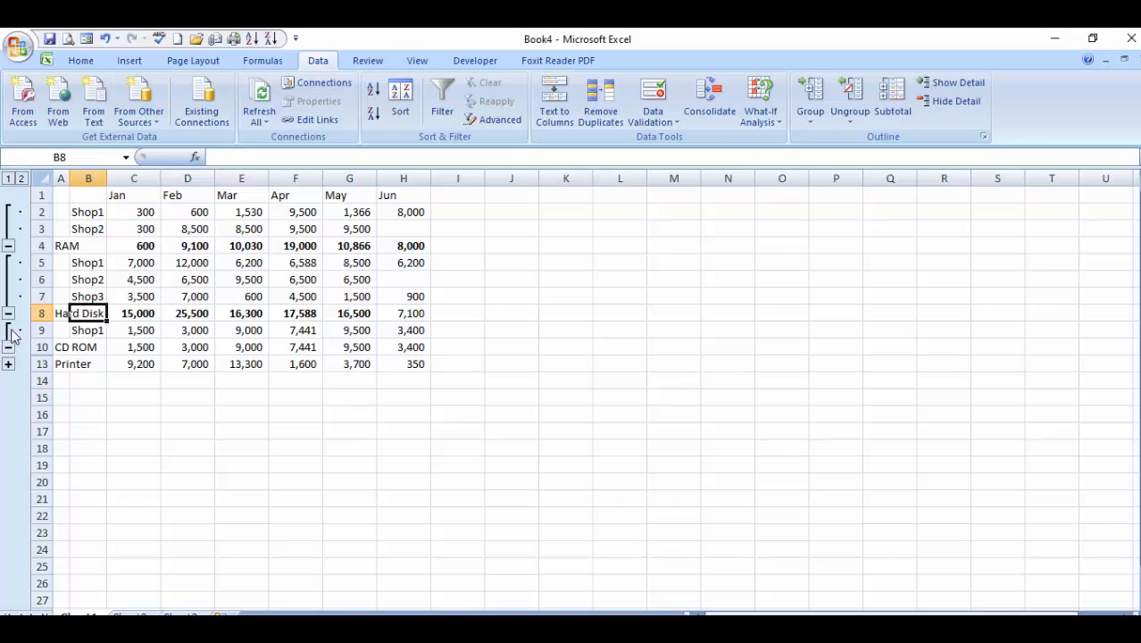
pyautogui.click(85, 332)
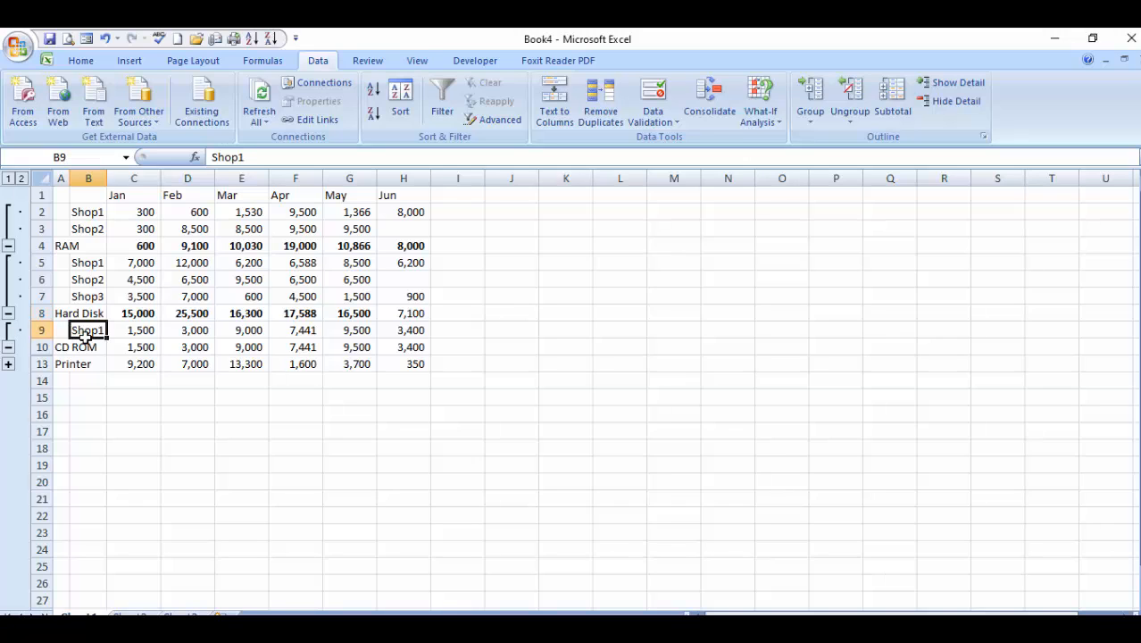
pyautogui.press('Right')
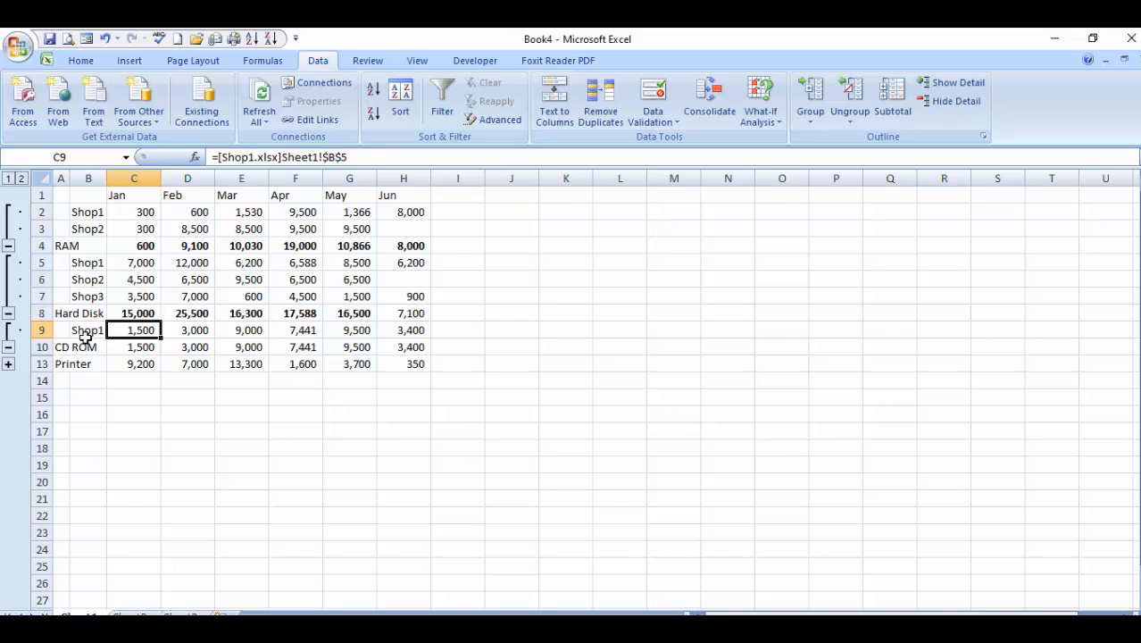
# Make the CD ROM totals for Jan to Jun in C10:H10 bold
pyautogui.press('Down')
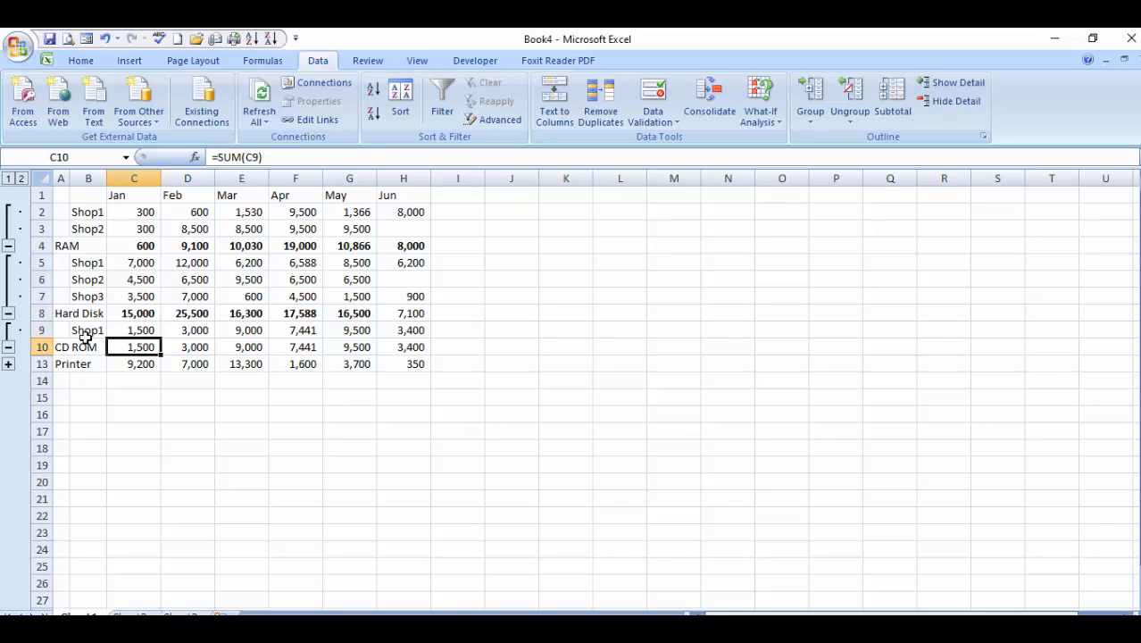
pyautogui.hotkey('shift', 'Right')
pyautogui.hotkey('shift', 'Right')
pyautogui.hotkey('shift', 'Right')
pyautogui.hotkey('shift', 'Right')
pyautogui.hotkey('shift', 'Right')
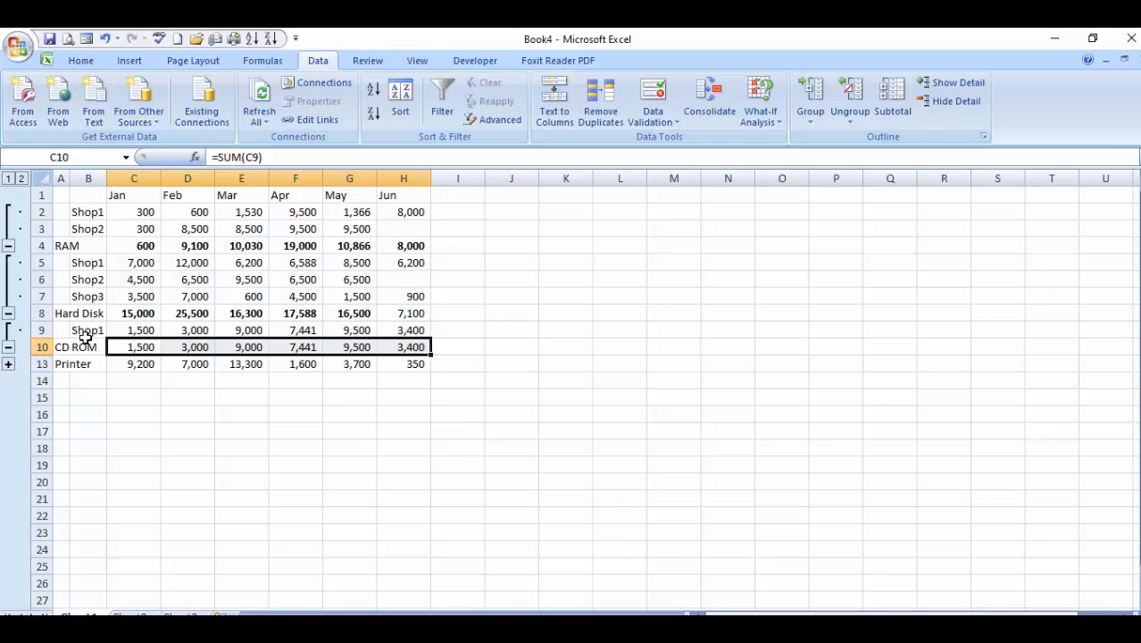
pyautogui.hotkey('ctrl', 'b')
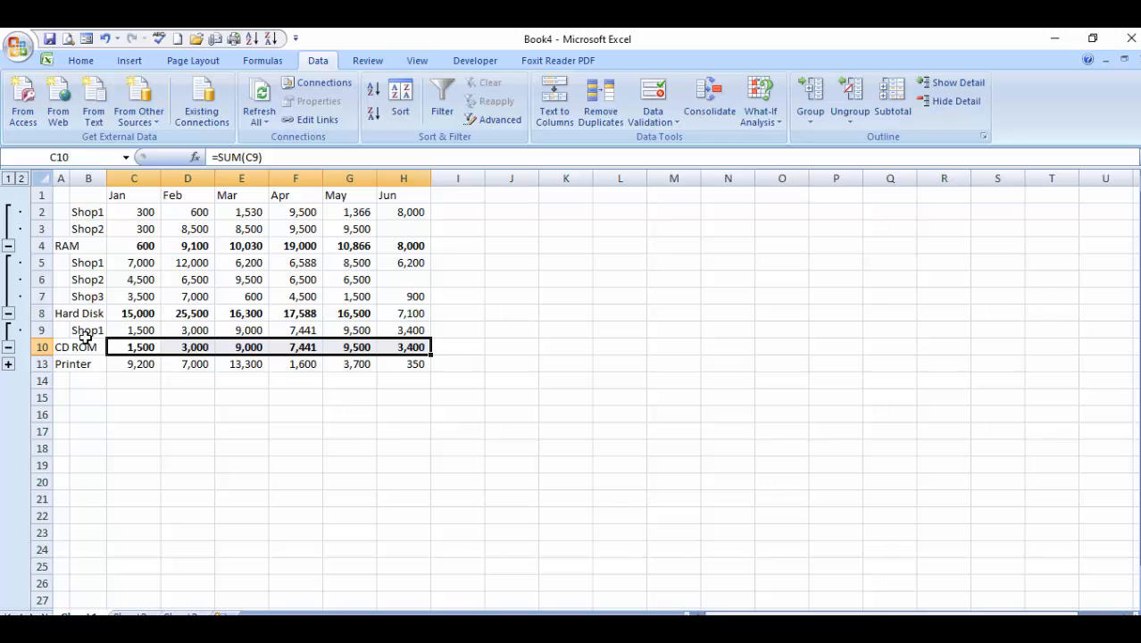
# Expand the Printer group and inspect its individual shop rows
pyautogui.click(8, 364)
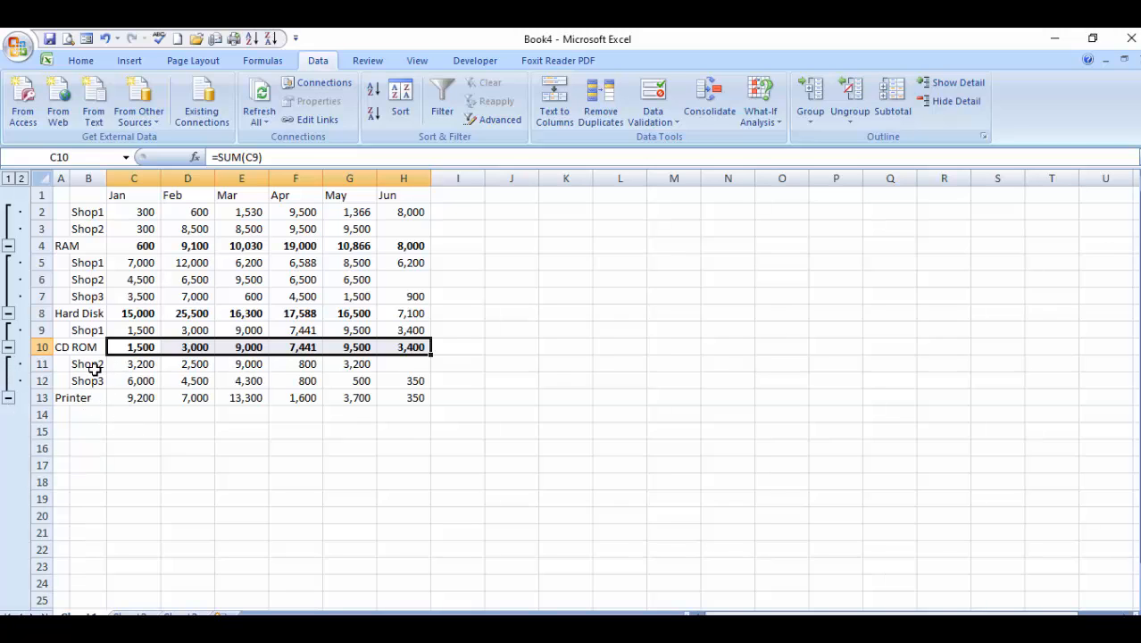
pyautogui.click(89, 364)
pyautogui.click(94, 380)
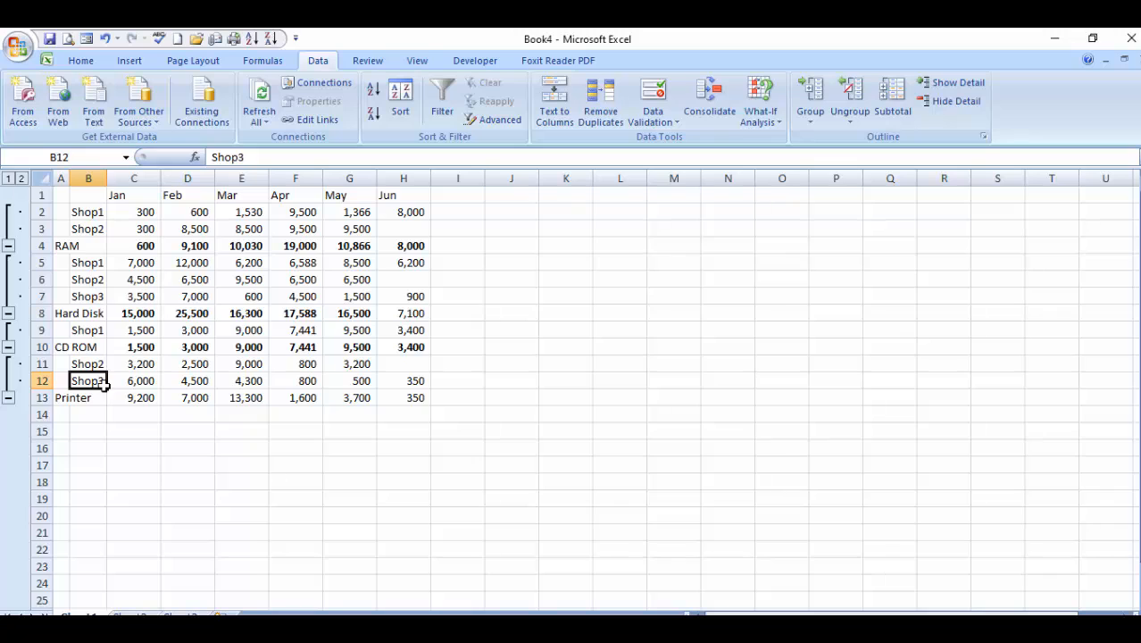
# Make the Printer totals for Jan to Jun in C13:H13 bold
pyautogui.click(143, 394)
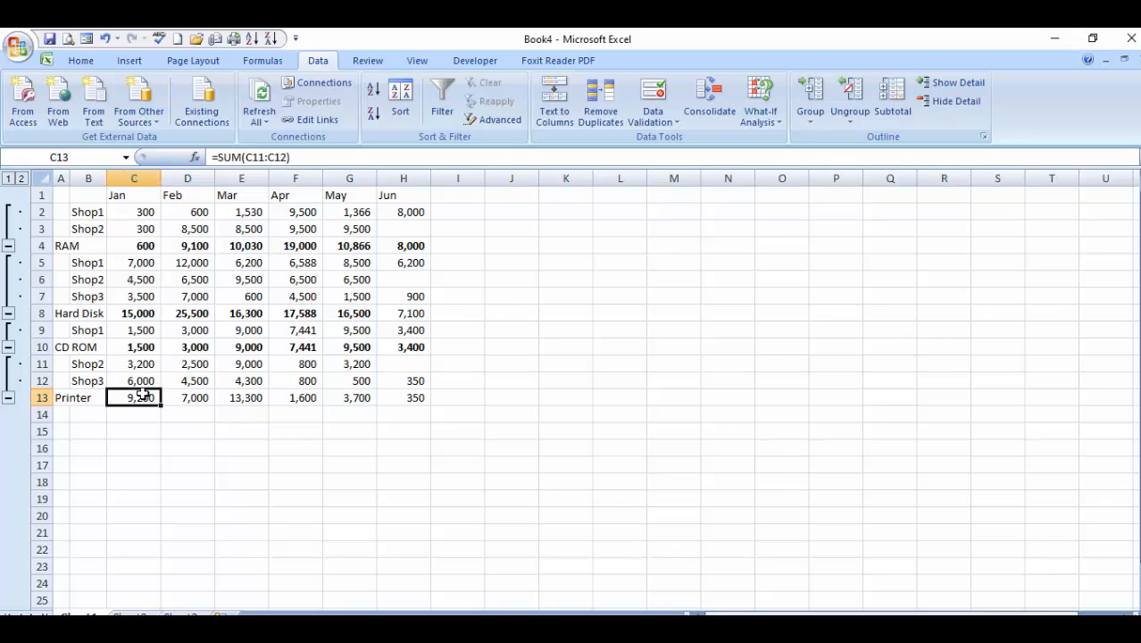
pyautogui.hotkey('shift', 'Right')
pyautogui.hotkey('shift', 'Right')
pyautogui.hotkey('shift', 'Right')
pyautogui.hotkey('shift', 'Right')
pyautogui.hotkey('shift', 'Right')
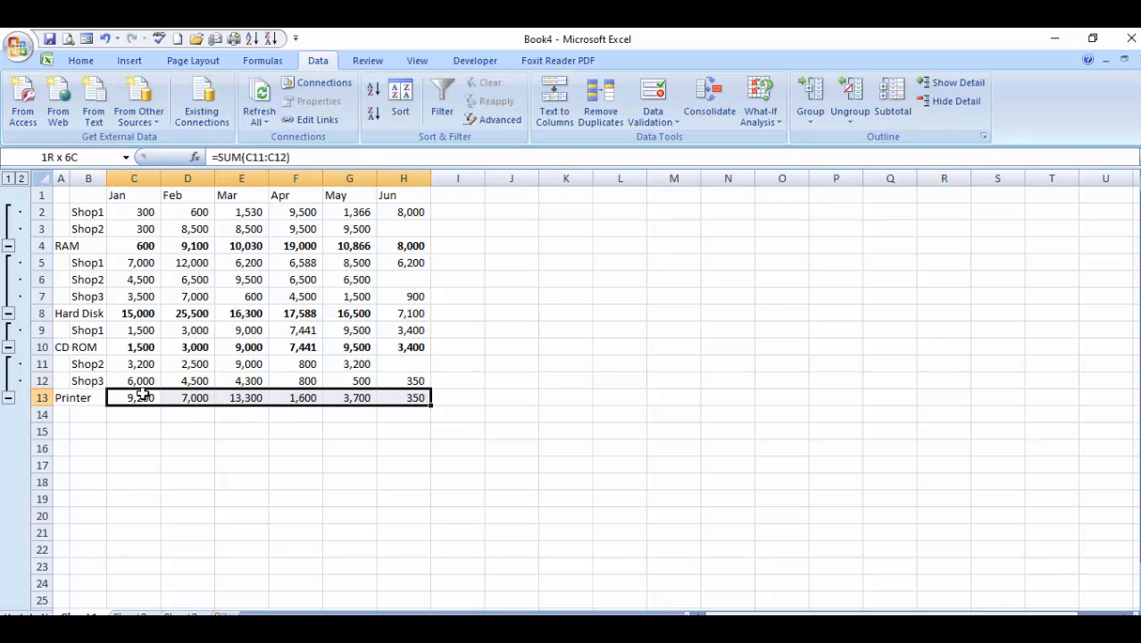
pyautogui.hotkey('ctrl', 'b')
pyautogui.click(137, 443)
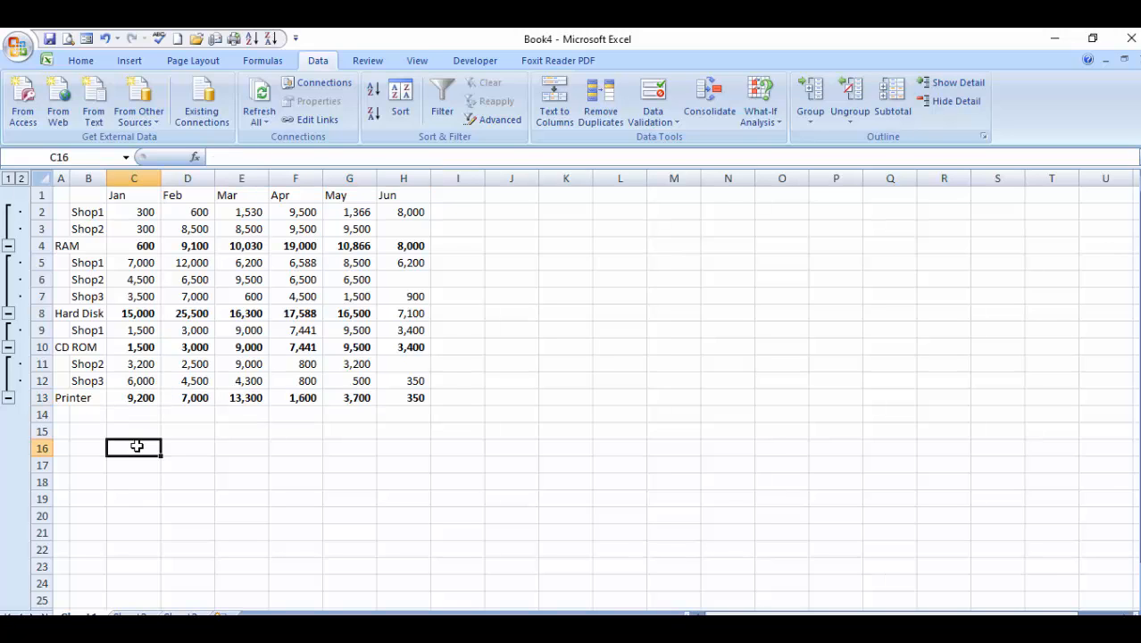